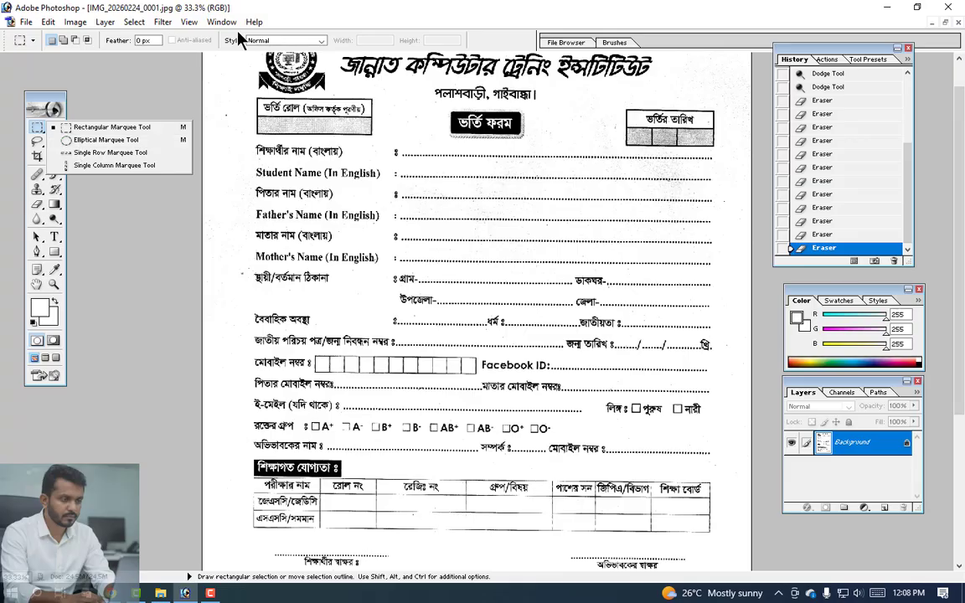
- Move the Color and Layers panels aside to uncover the signature area near the end of the form
{"action": "scroll", "coordinate": [478, 319], "scroll_direction": "down", "scroll_amount": 3}
{"action": "scroll", "coordinate": [602, 266], "scroll_direction": "down", "scroll_amount": 3}
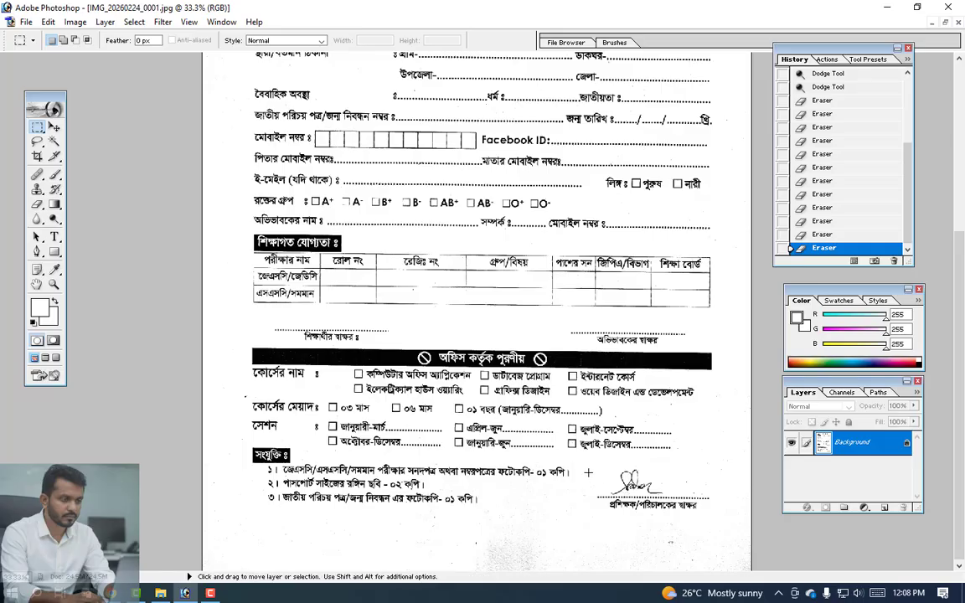
{"action": "key", "text": "ctrl+plus"}
{"action": "scroll", "coordinate": [616, 484], "scroll_direction": "down", "scroll_amount": 6}
{"action": "scroll", "coordinate": [615, 484], "scroll_direction": "right", "scroll_amount": 2}
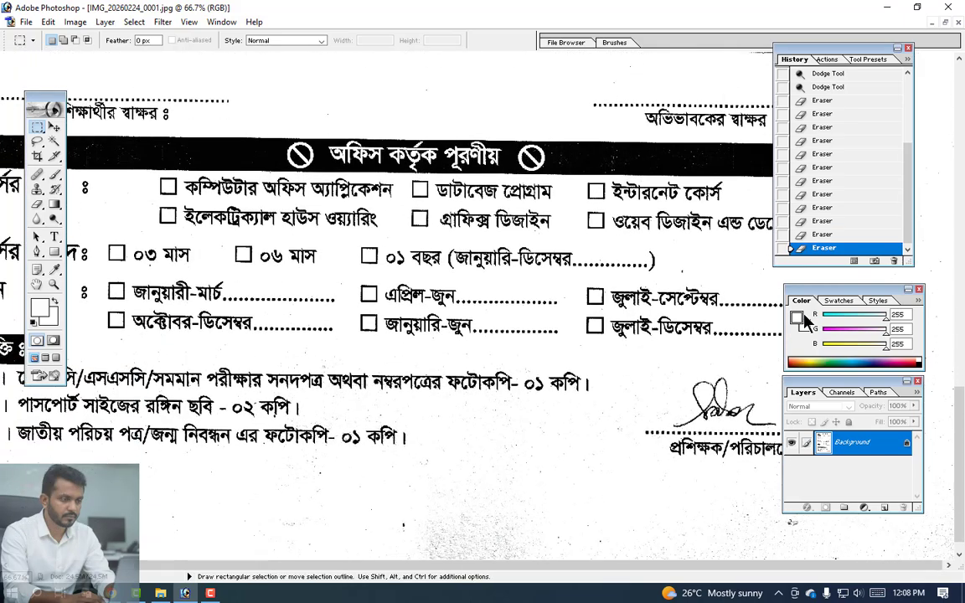
{"action": "left_click_drag", "start_coordinate": [829, 289], "coordinate": [877, 291]}
{"action": "left_click_drag", "start_coordinate": [827, 388], "coordinate": [891, 413]}
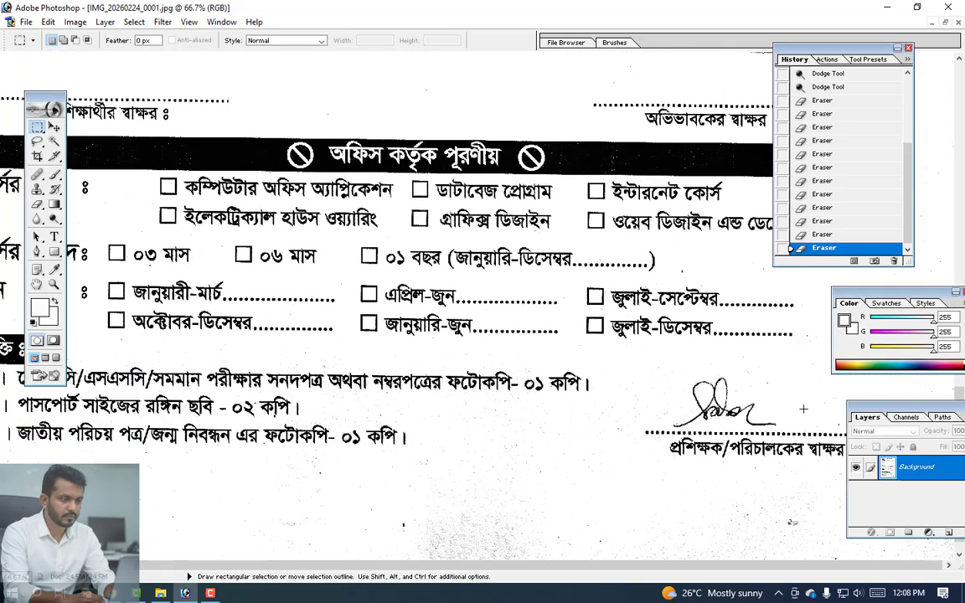
- Select the signature above the dotted line with the Rectangular Marquee tool and clear it
{"action": "left_click", "coordinate": [38, 129]}
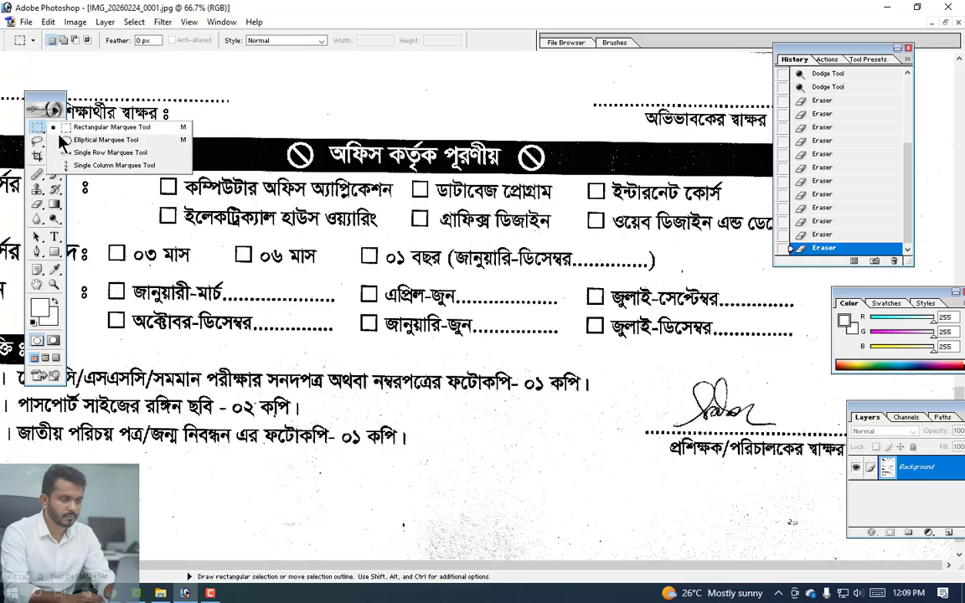
{"action": "left_click", "coordinate": [84, 129]}
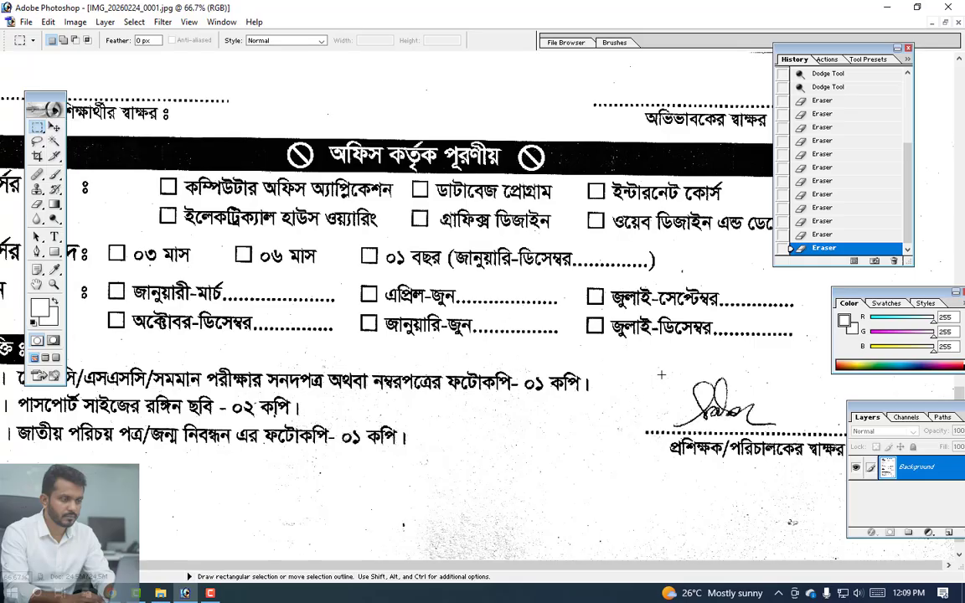
{"action": "left_click_drag", "start_coordinate": [785, 429], "coordinate": [786, 429]}
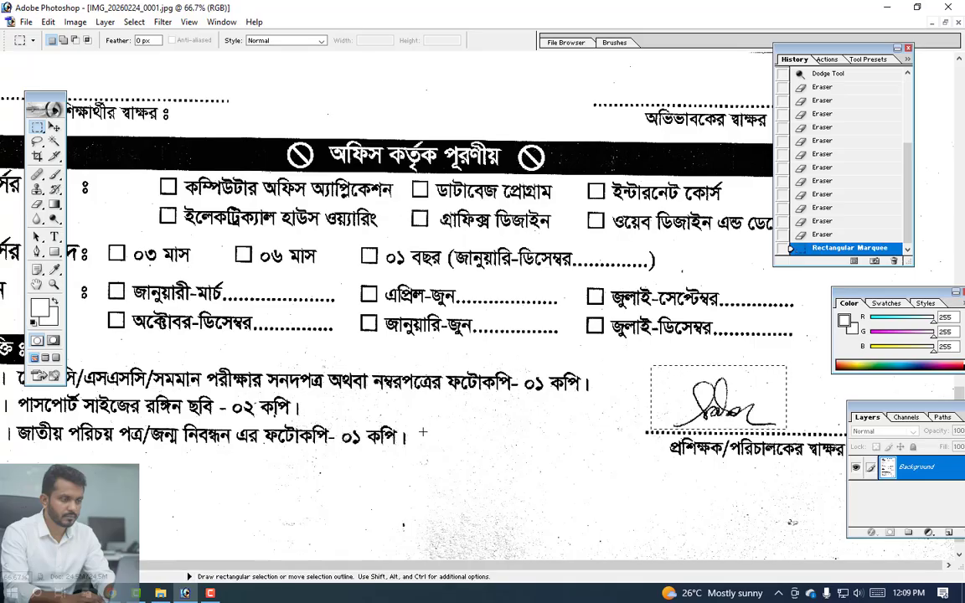
{"action": "key", "text": "Delete"}
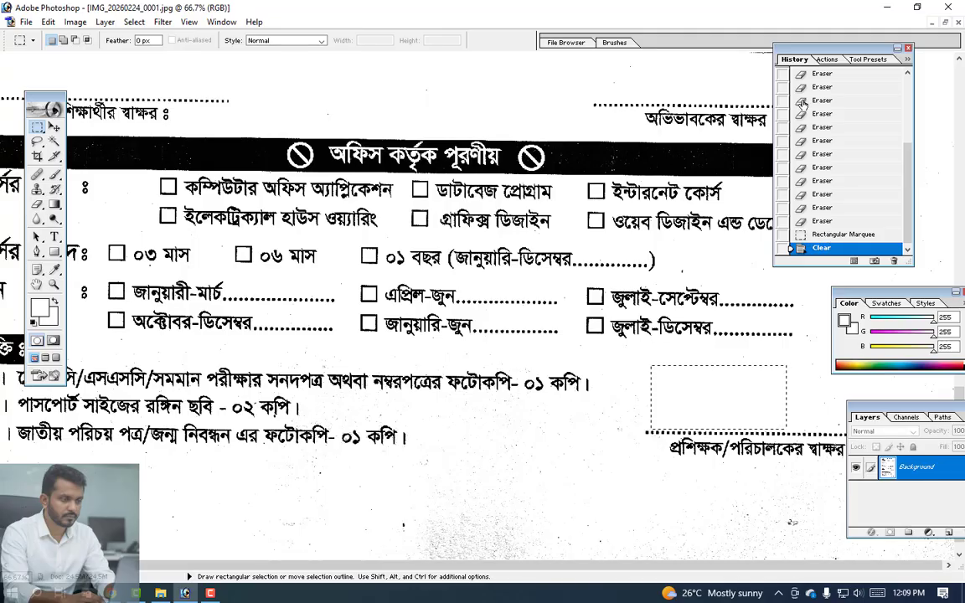
- Close the History panel and show it again
{"action": "left_click", "coordinate": [908, 48]}
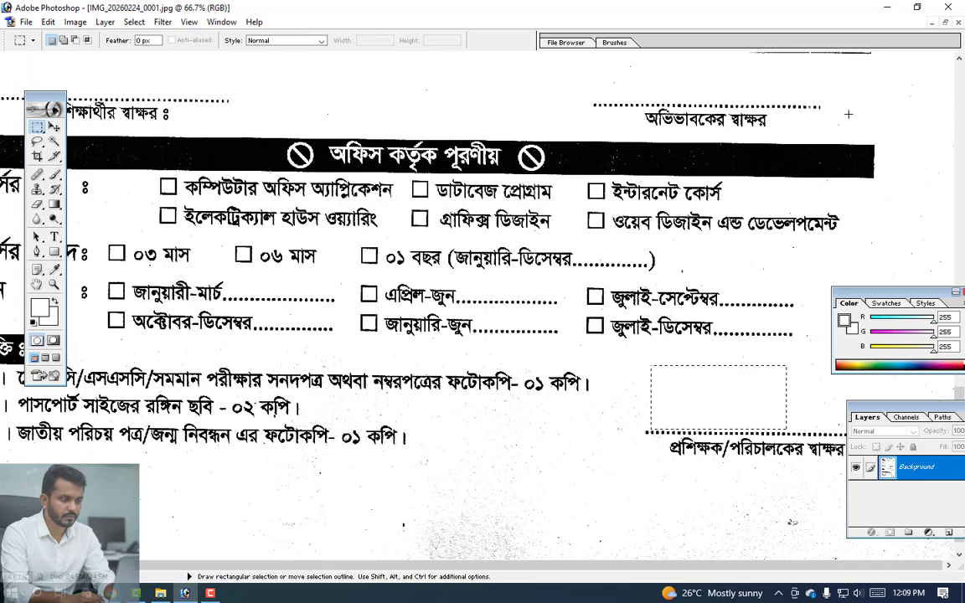
{"action": "left_click", "coordinate": [222, 23]}
{"action": "left_click", "coordinate": [232, 205]}
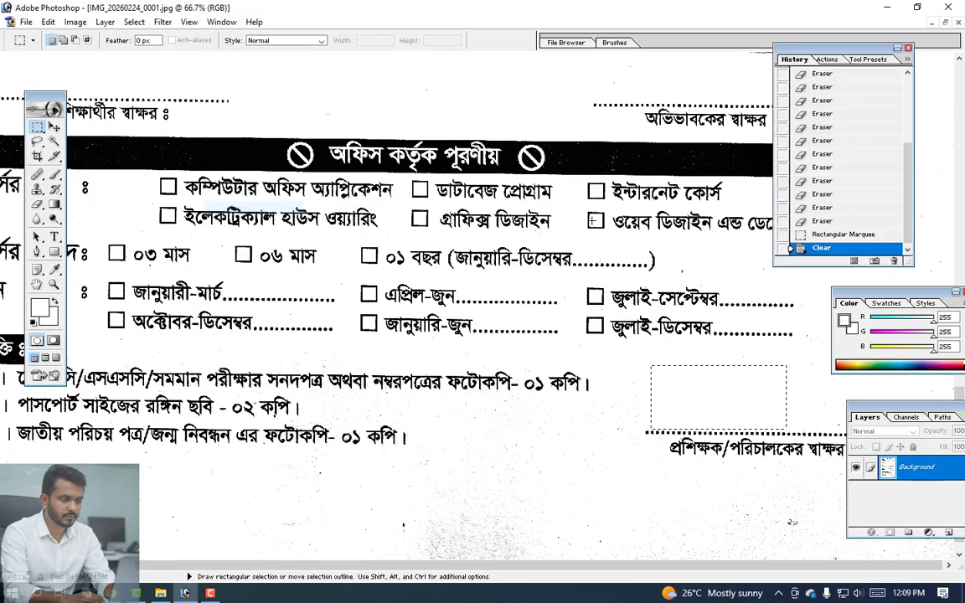
- Revert to the history state before the signature was cleared and remove the rectangular selection
{"action": "left_click", "coordinate": [832, 236]}
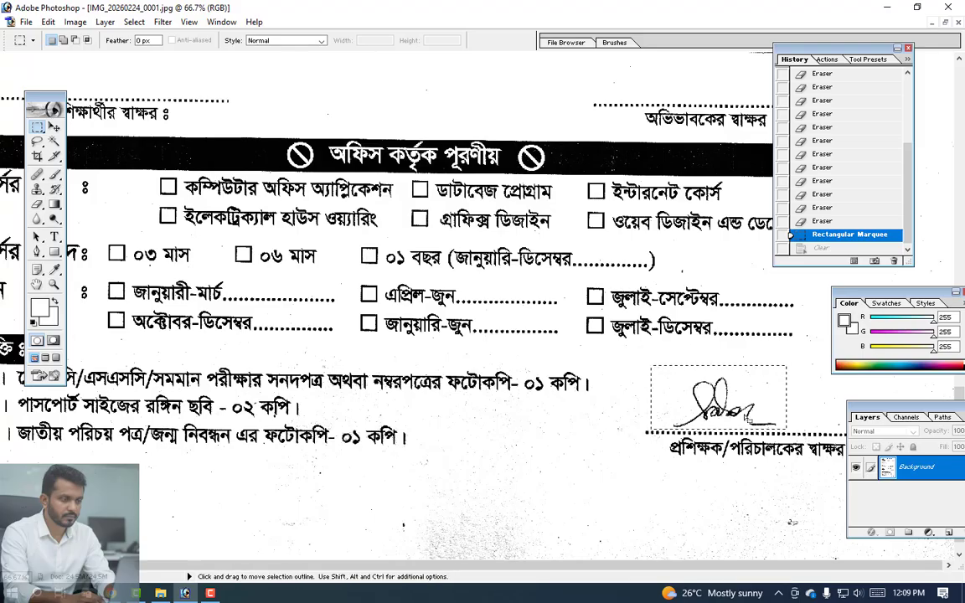
{"action": "right_click", "coordinate": [740, 387]}
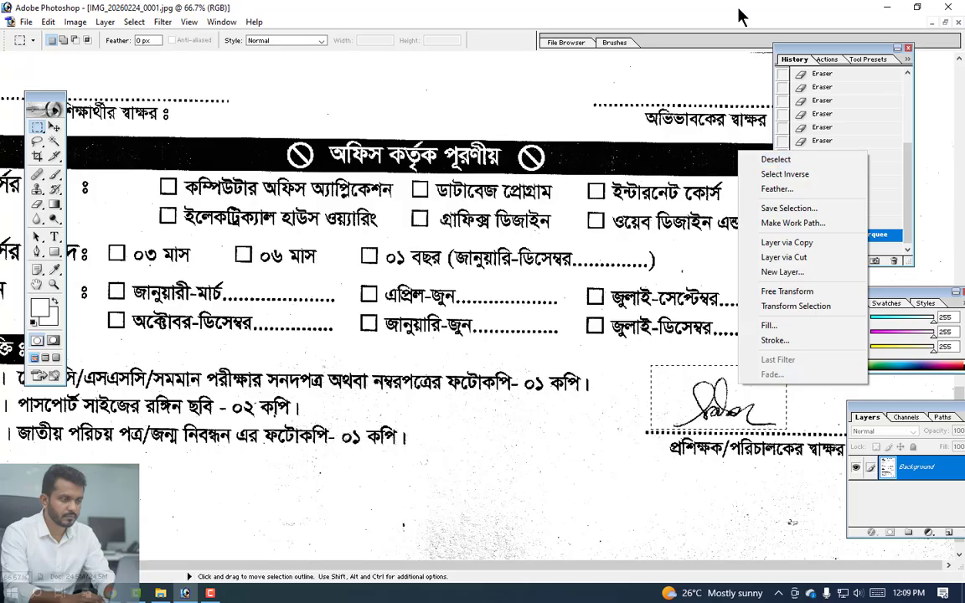
{"action": "left_click", "coordinate": [609, 411]}
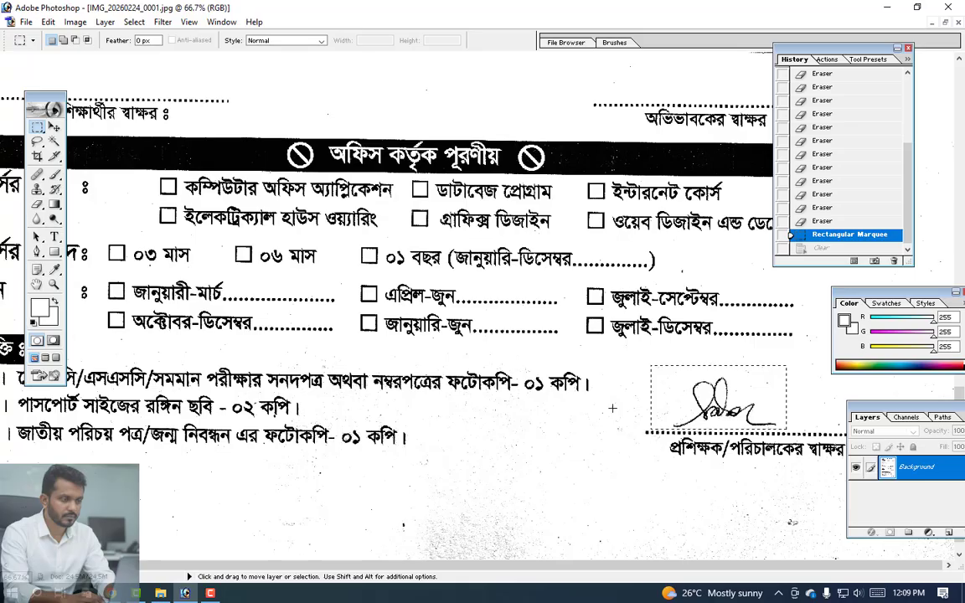
{"action": "left_click", "coordinate": [612, 408]}
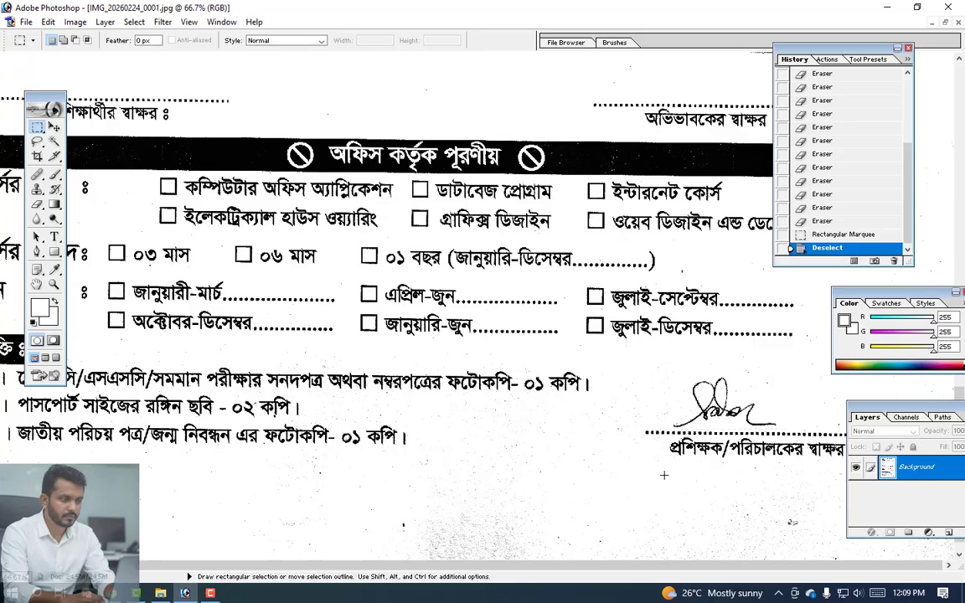
- Select the signature and its caption with the Elliptical Marquee tool and clear the selected area
{"action": "left_click", "coordinate": [36, 127]}
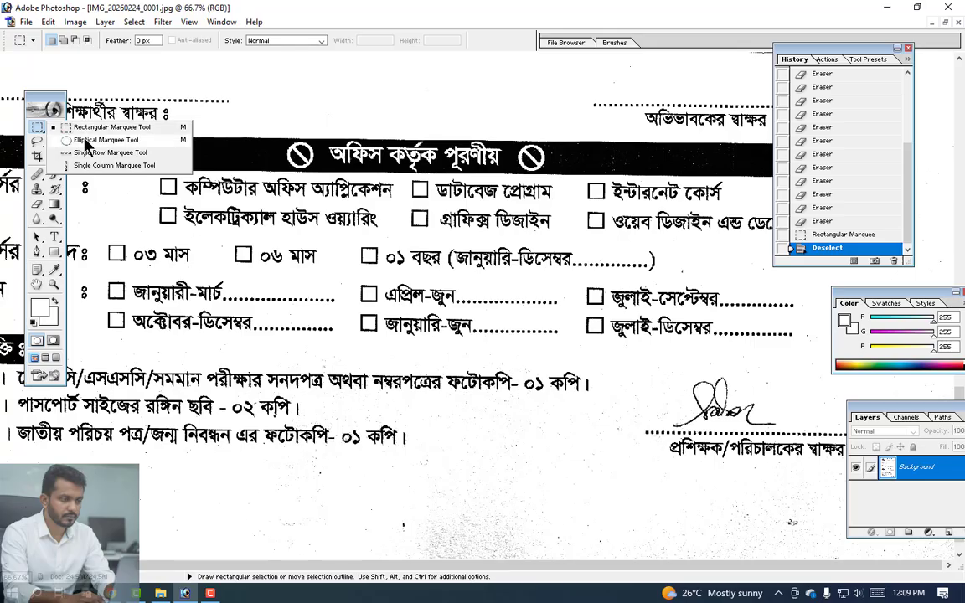
{"action": "left_click", "coordinate": [85, 141]}
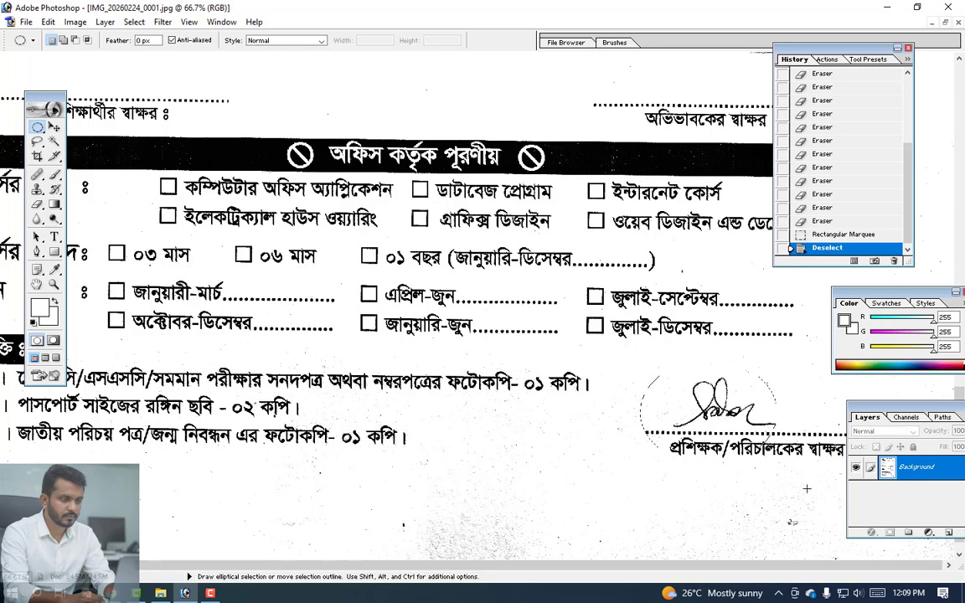
{"action": "left_click_drag", "start_coordinate": [641, 362], "coordinate": [816, 497]}
{"action": "key", "text": "Delete"}
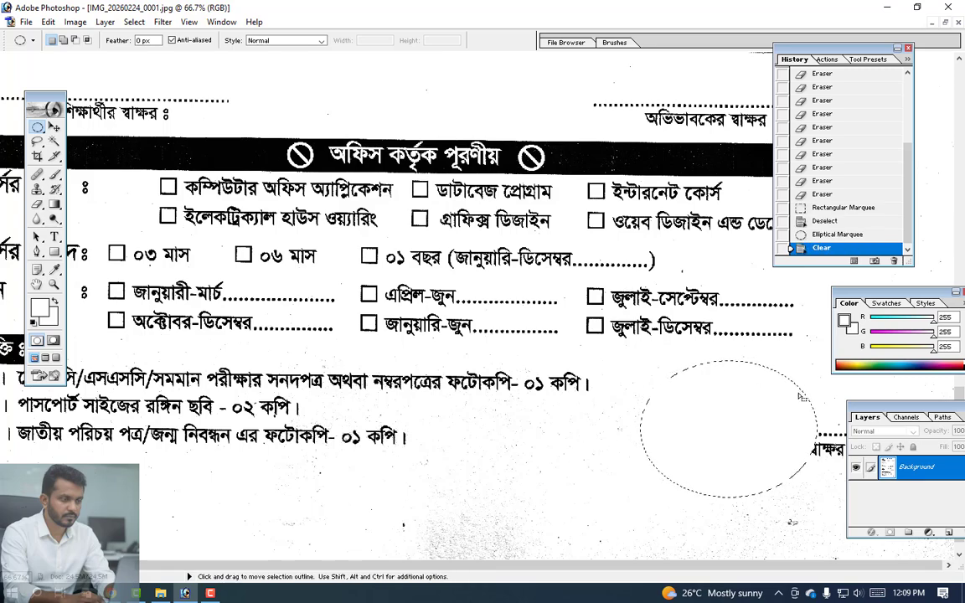
- Revert to the history state before the elliptical area was cleared and remove the selection
{"action": "left_click_drag", "start_coordinate": [873, 412], "coordinate": [817, 403]}
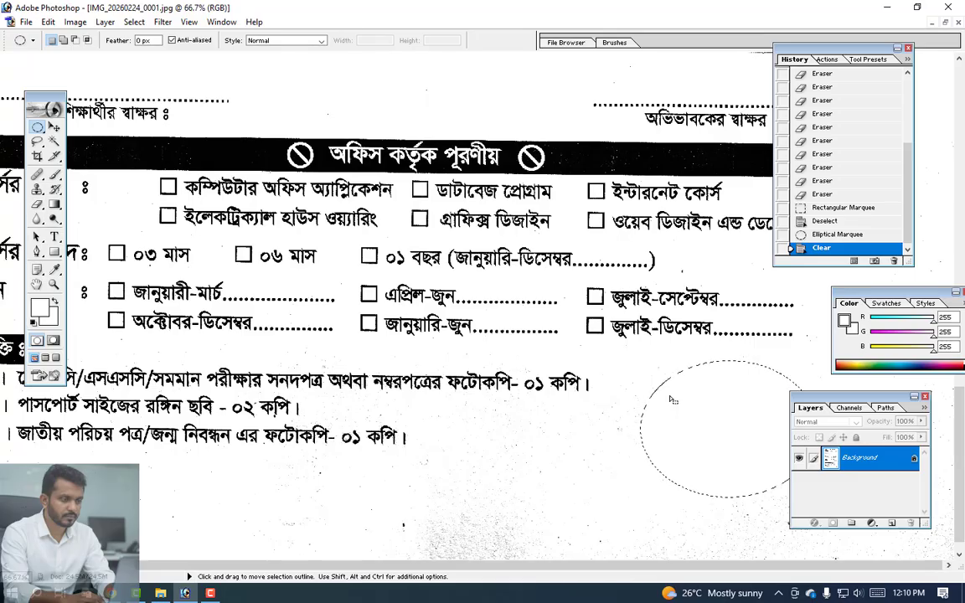
{"action": "left_click", "coordinate": [590, 418]}
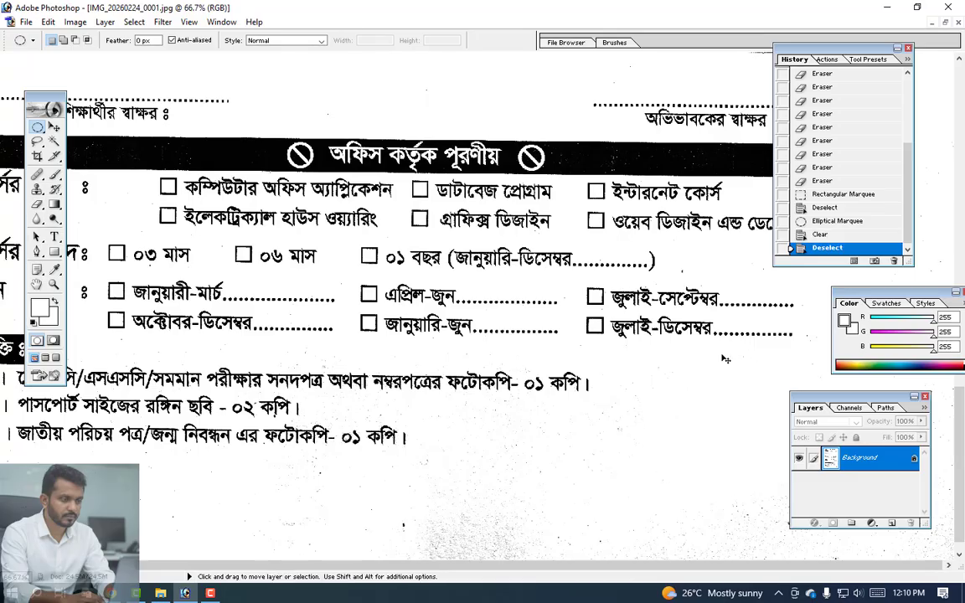
{"action": "left_click", "coordinate": [833, 220]}
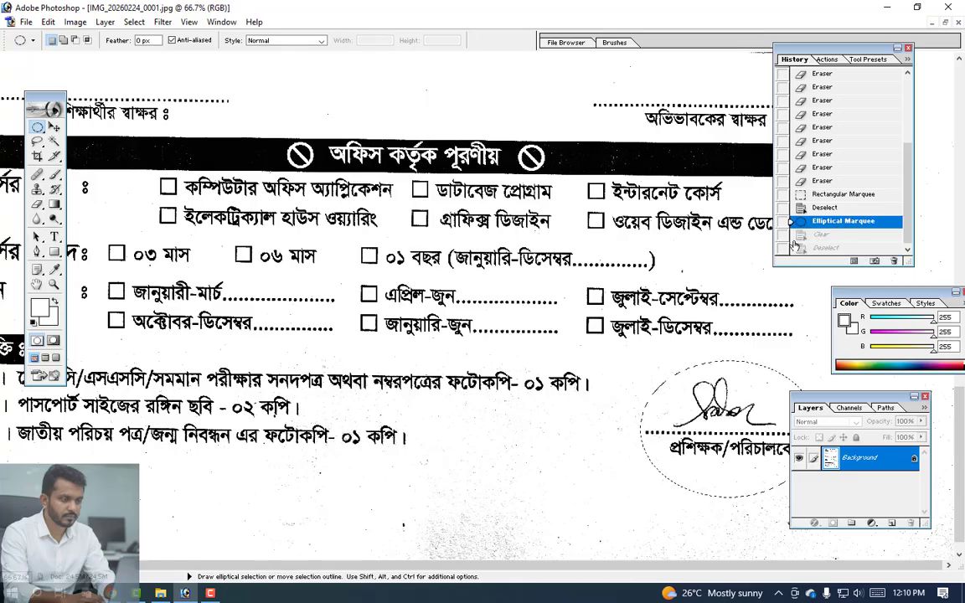
{"action": "left_click", "coordinate": [545, 321]}
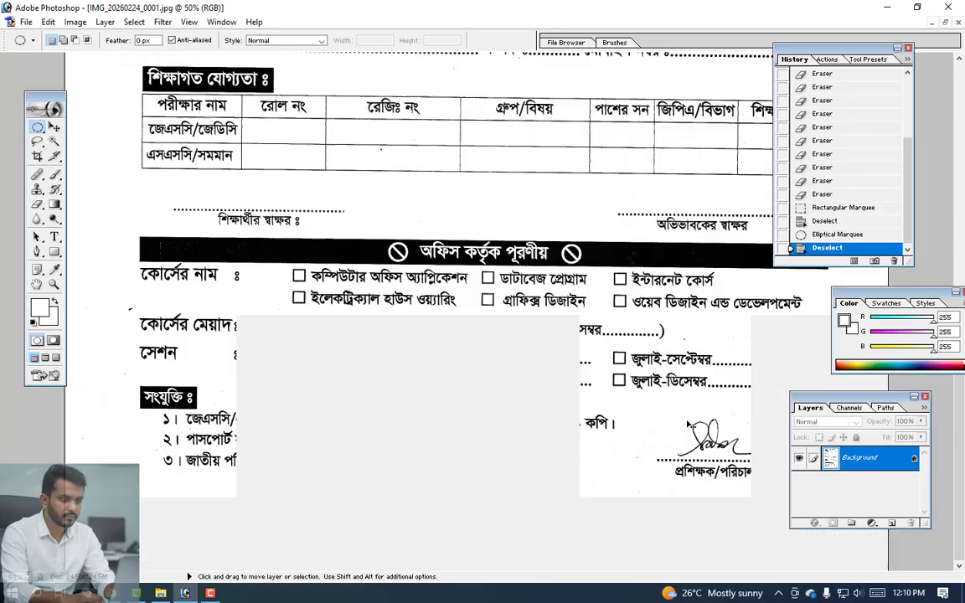
- Try an elliptical selection around the institute logo in the form's header and deselect it
{"action": "key", "text": "ctrl+minus"}
{"action": "key", "text": "ctrl+minus"}
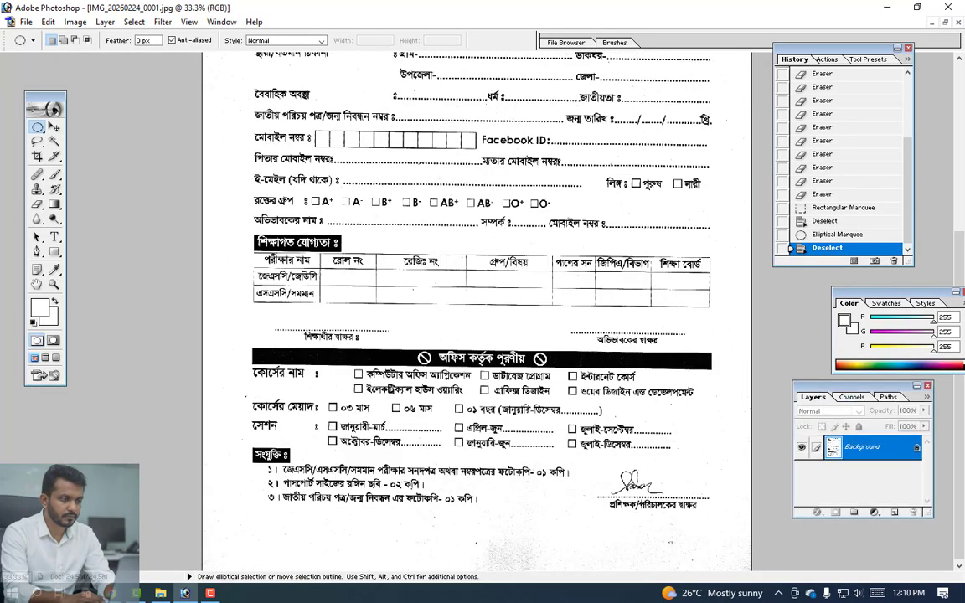
{"action": "scroll", "coordinate": [638, 500], "scroll_direction": "up", "scroll_amount": 8}
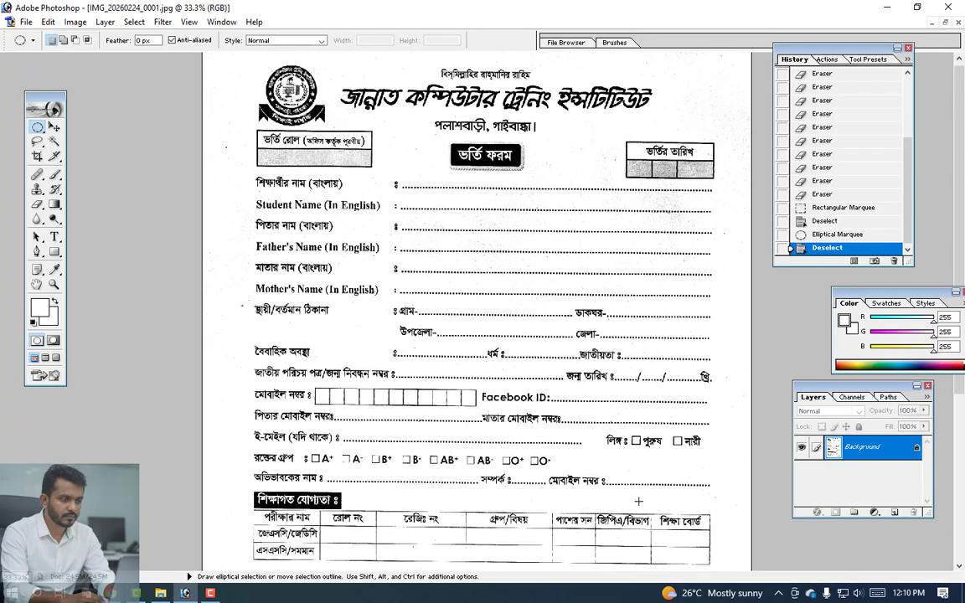
{"action": "scroll", "coordinate": [638, 501], "scroll_direction": "up", "scroll_amount": 1}
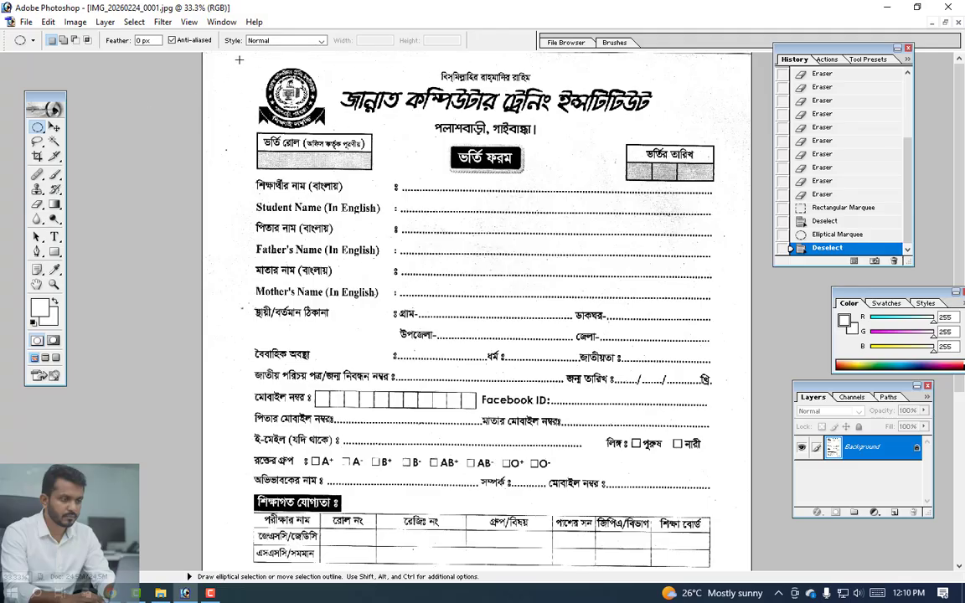
{"action": "mouse_move", "coordinate": [239, 60]}
{"action": "left_mouse_down"}
{"action": "mouse_move", "coordinate": [276, 109]}
{"action": "mouse_move", "coordinate": [305, 123]}
{"action": "left_mouse_up"}
{"action": "left_click", "coordinate": [223, 175]}
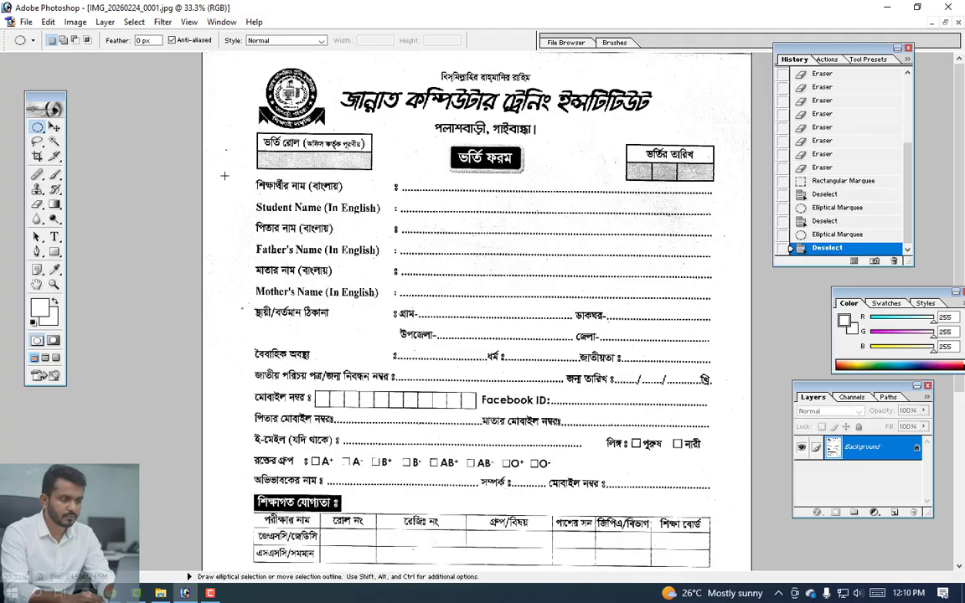
- Select the header logo tightly with the Rectangular Marquee tool, copy it, and remove the selection
{"action": "left_click_drag", "start_coordinate": [37, 126], "coordinate": [71, 117]}
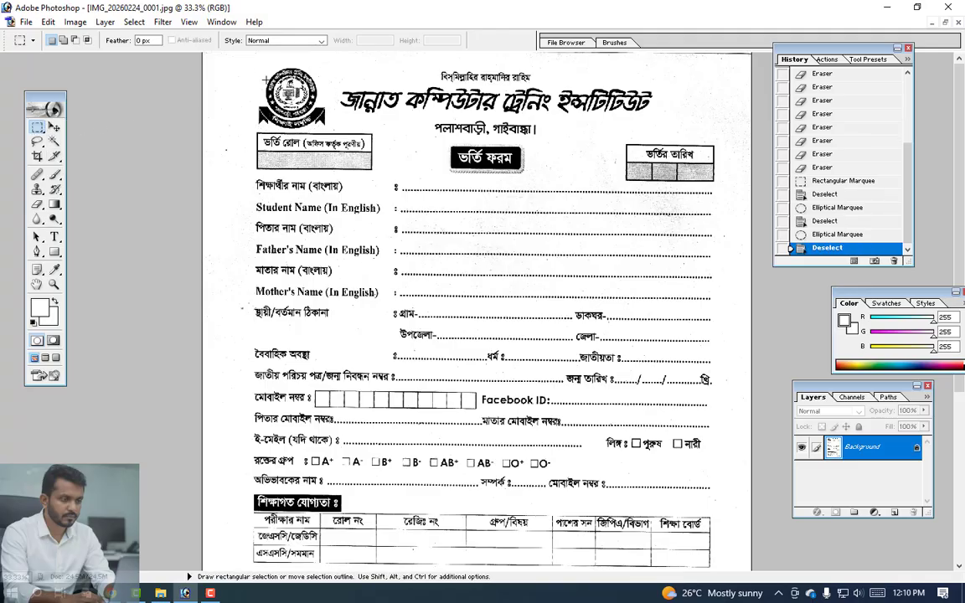
{"action": "left_click_drag", "start_coordinate": [326, 127], "coordinate": [328, 130]}
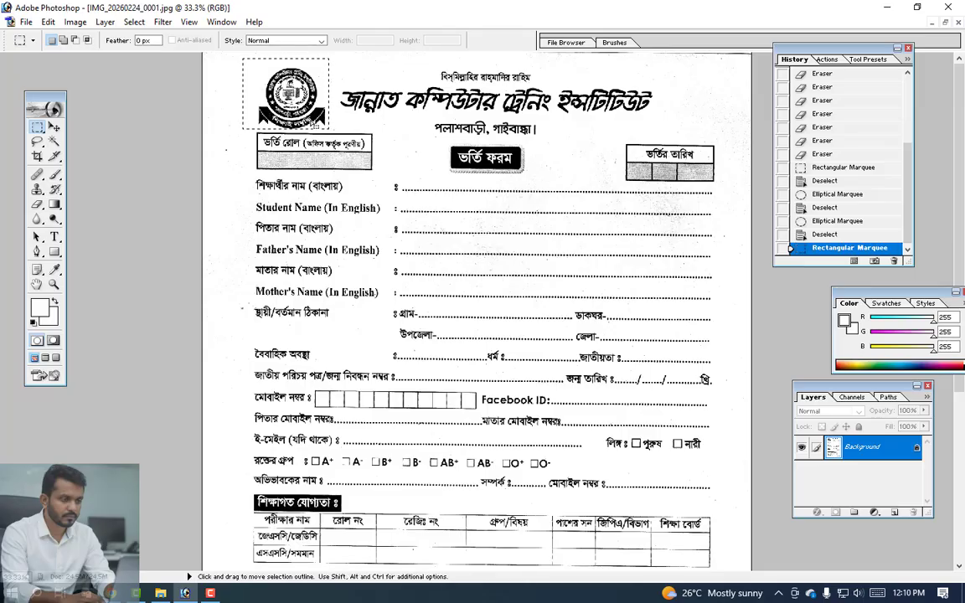
{"action": "left_click", "coordinate": [252, 72]}
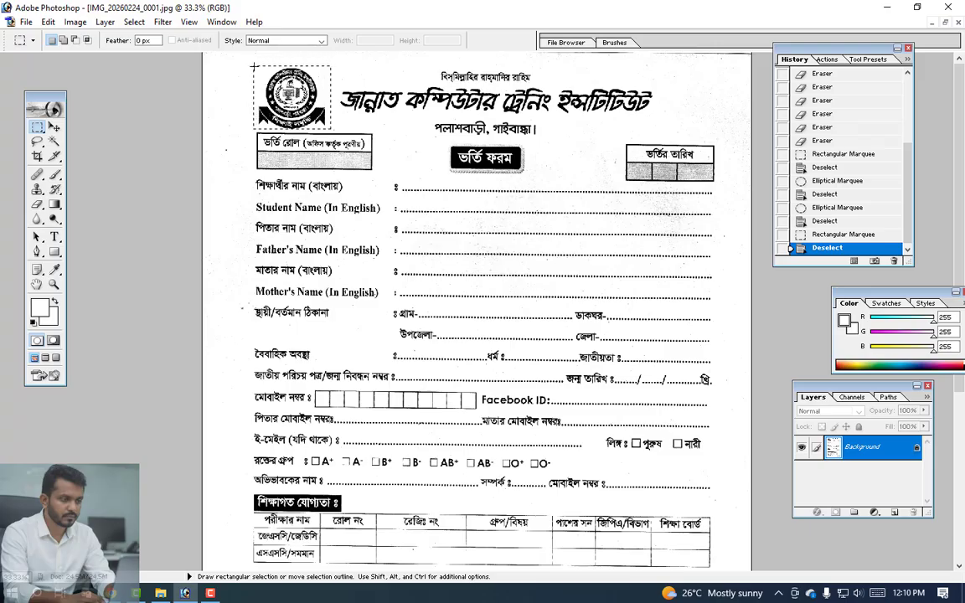
{"action": "left_click_drag", "start_coordinate": [254, 66], "coordinate": [254, 66]}
{"action": "left_click", "coordinate": [48, 22]}
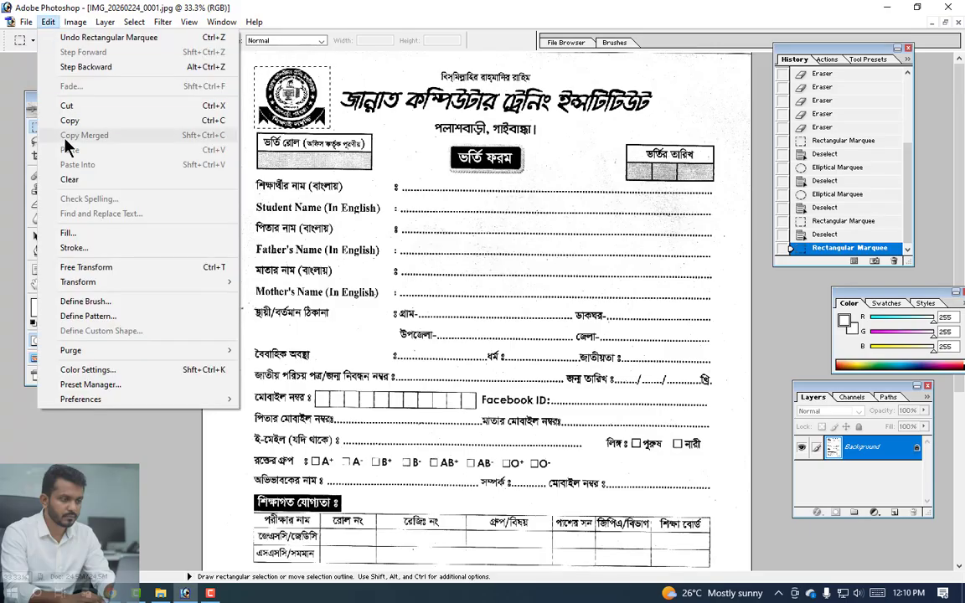
{"action": "left_click", "coordinate": [130, 121]}
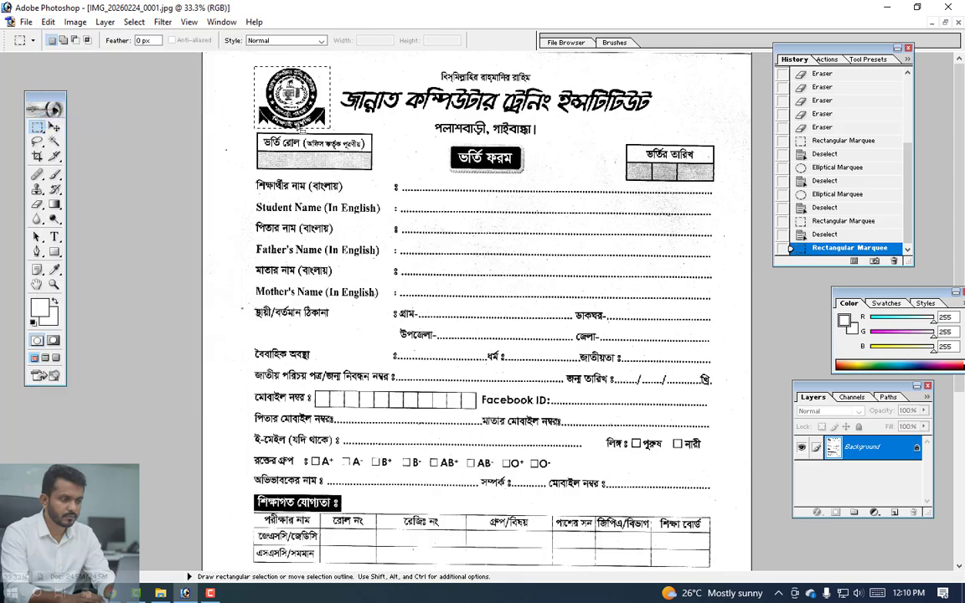
{"action": "key", "text": "ctrl"}
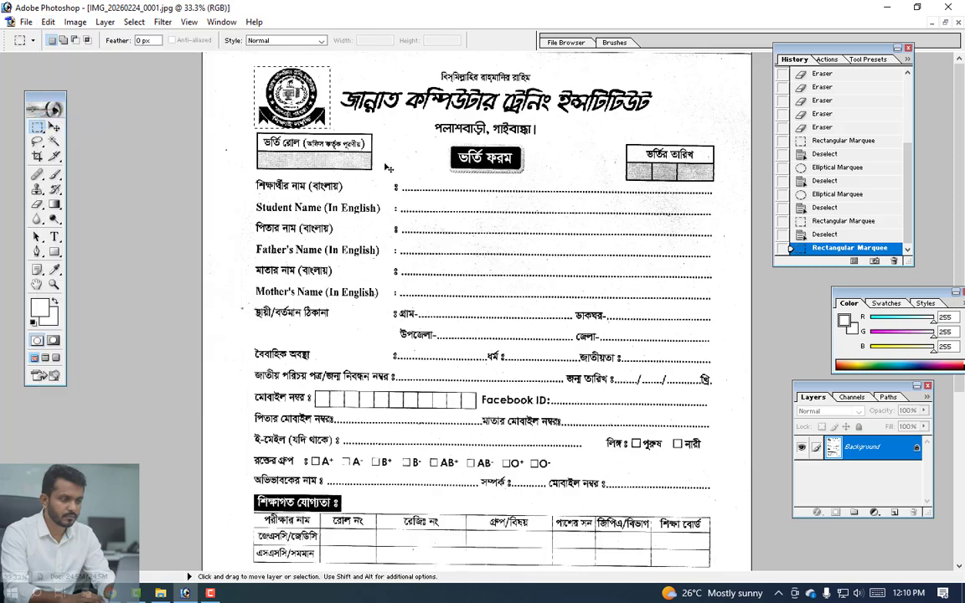
{"action": "key", "text": "ctrl+d"}
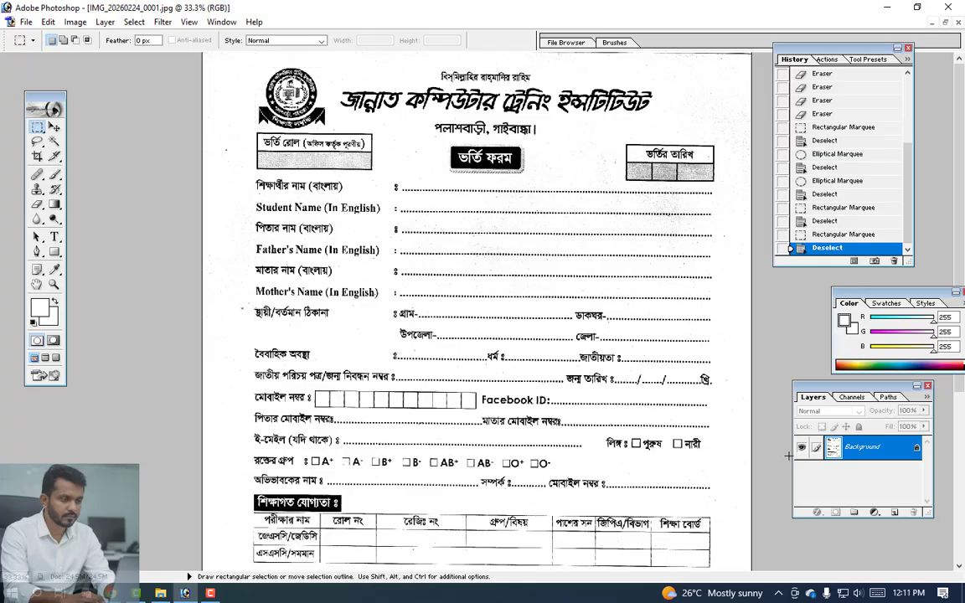
- Paste the copied logo as a new layer over the form and switch to the Move tool
{"action": "left_click_drag", "start_coordinate": [838, 385], "coordinate": [800, 359]}
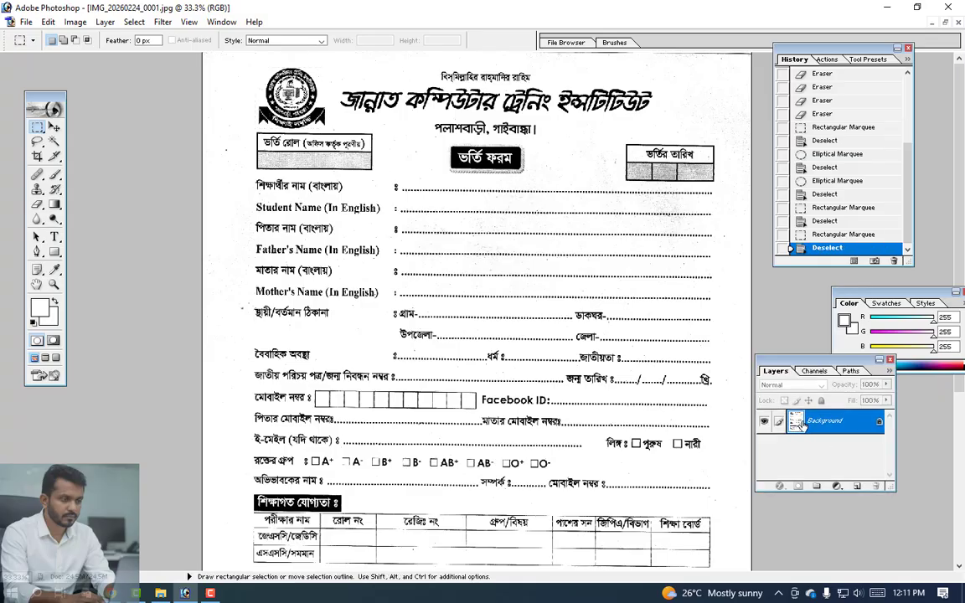
{"action": "left_click", "coordinate": [48, 22]}
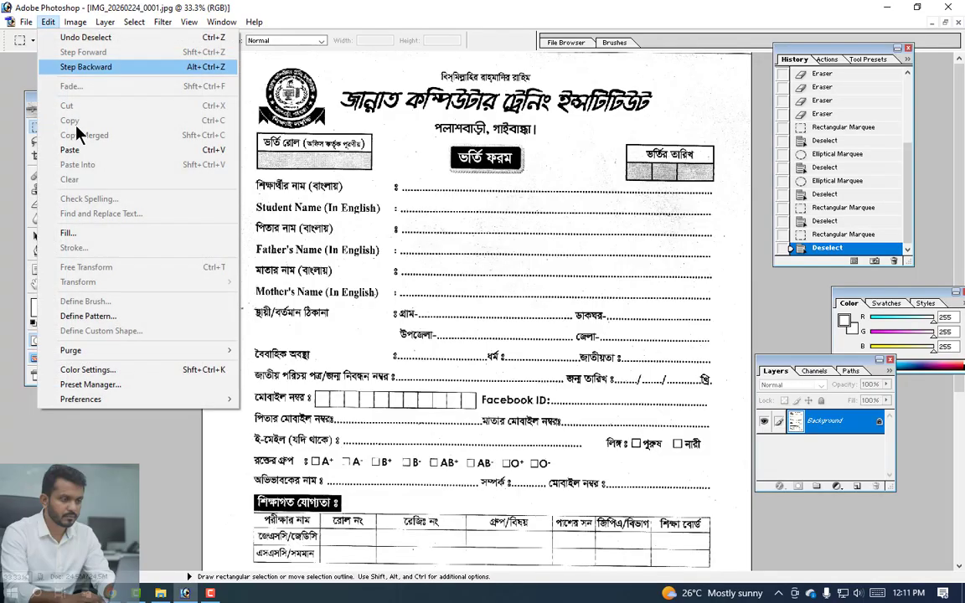
{"action": "left_click", "coordinate": [86, 148]}
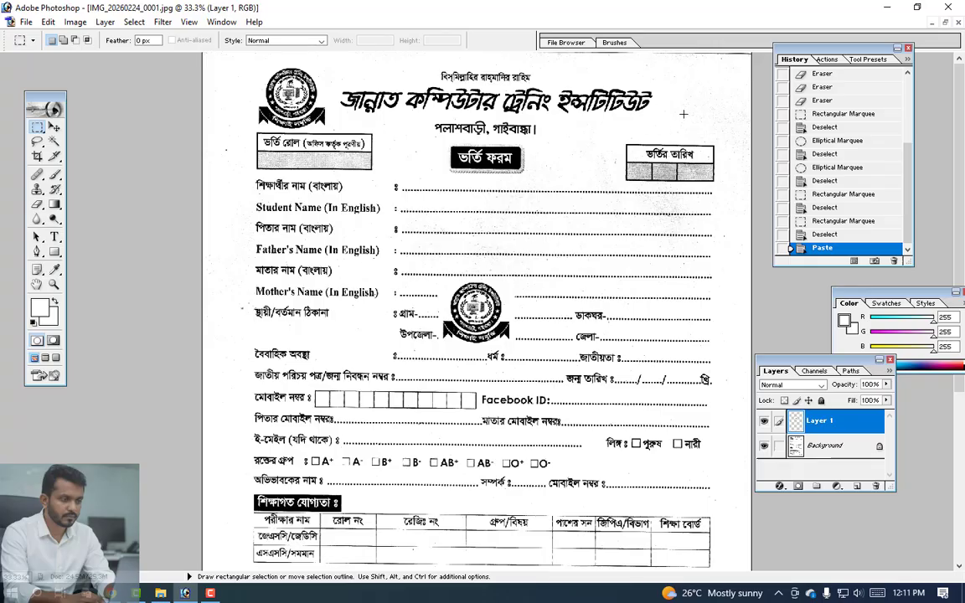
{"action": "left_click", "coordinate": [56, 128]}
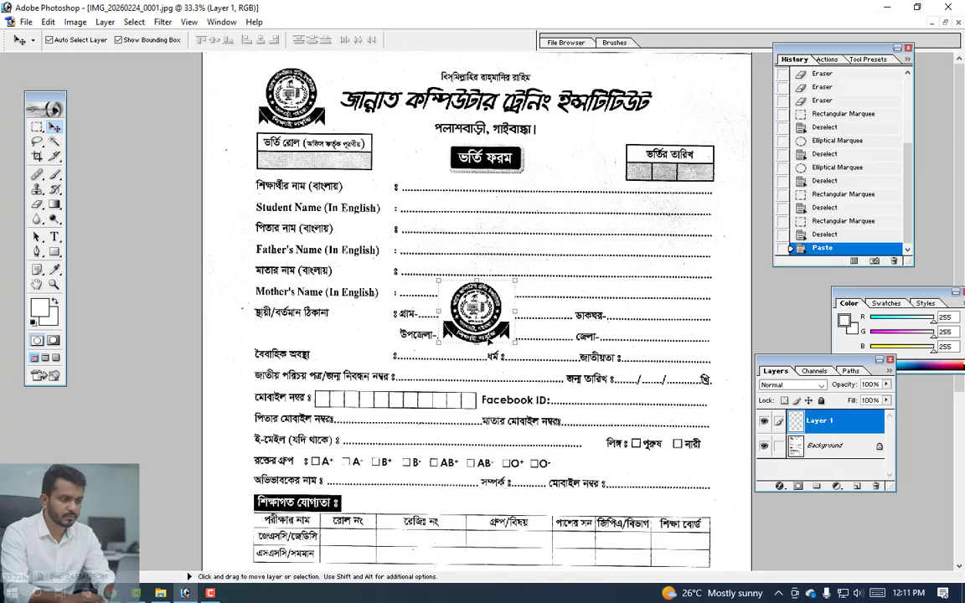
- Enlarge the form view to 50% and move the History palette clear of the admission date box
{"action": "key", "text": "ctrl+plus"}
{"action": "scroll", "coordinate": [764, 161], "scroll_direction": "up", "scroll_amount": 3}
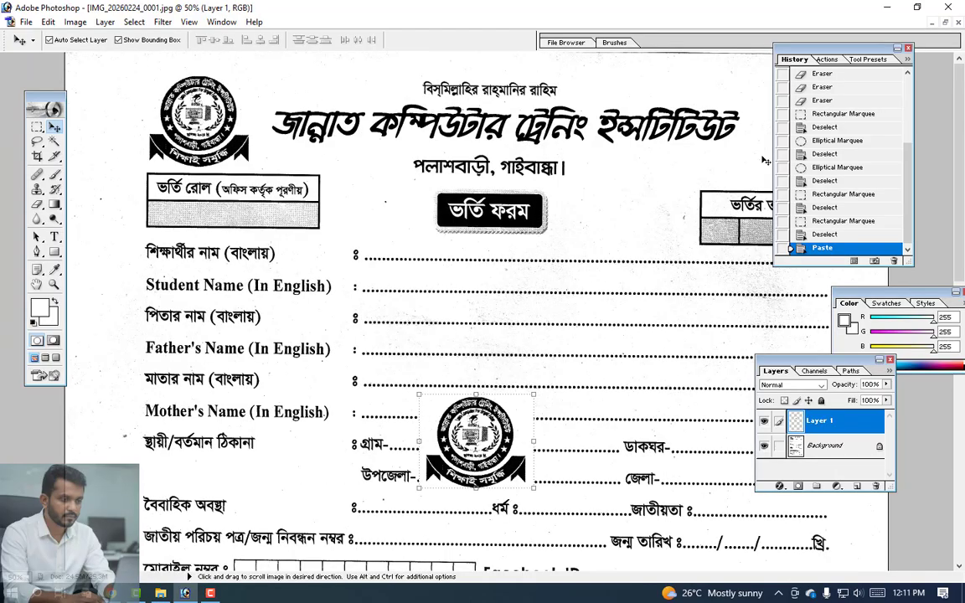
{"action": "left_click_drag", "start_coordinate": [808, 58], "coordinate": [881, 256]}
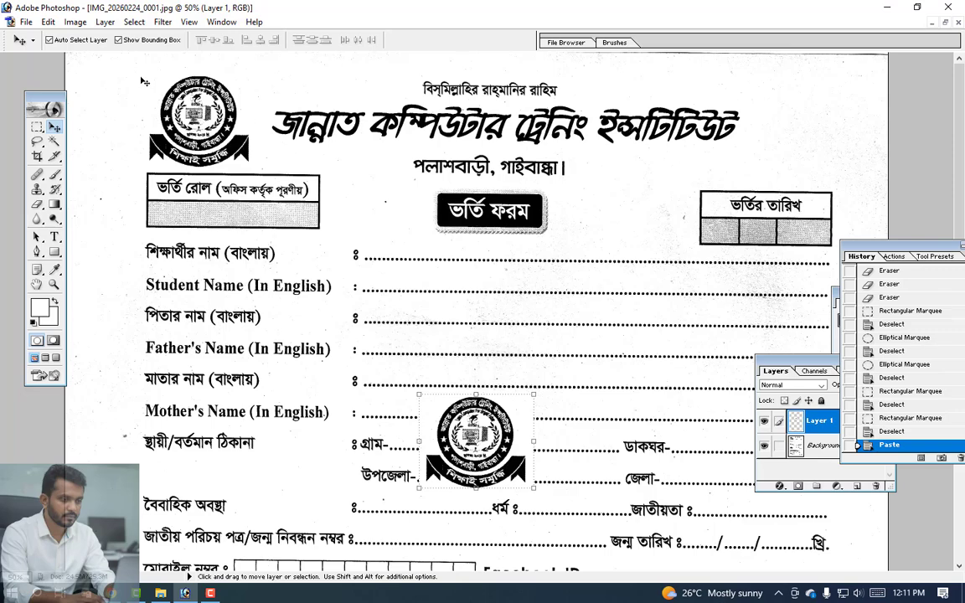
{"action": "left_click", "coordinate": [118, 40]}
{"action": "left_click", "coordinate": [37, 126]}
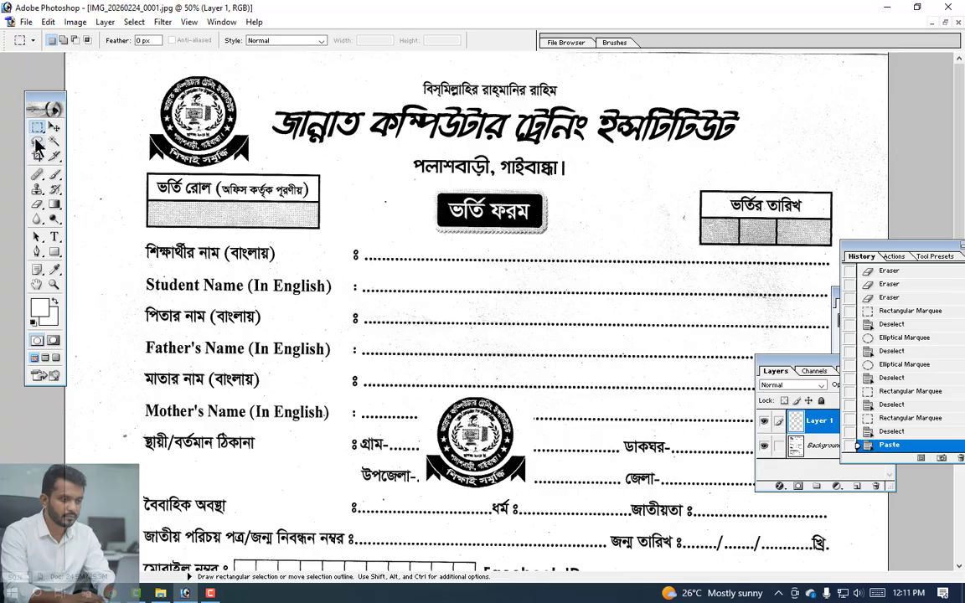
{"action": "left_click", "coordinate": [54, 217]}
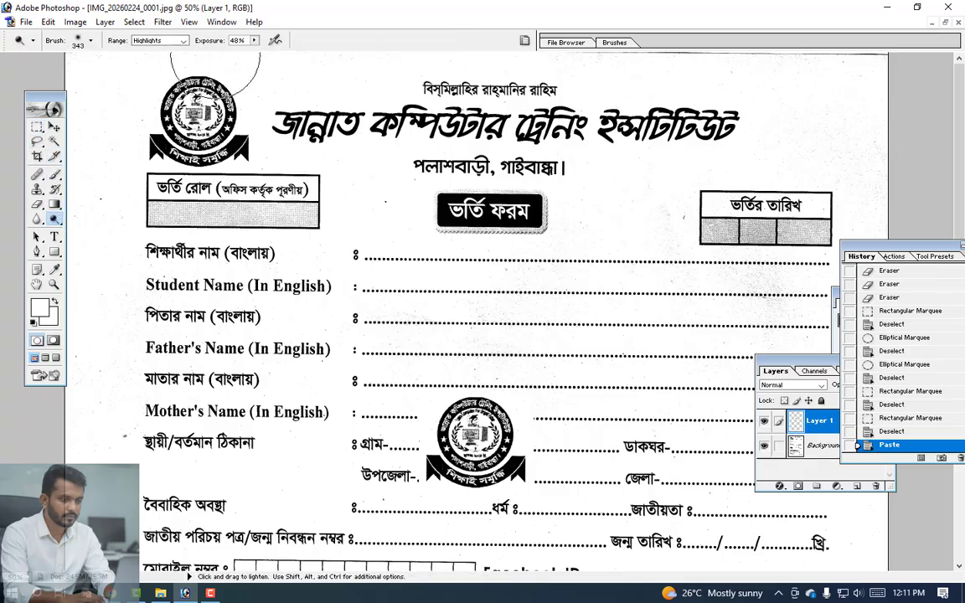
- Move the pasted logo to the far end of the form's header, level with the original logo, and reposition the Layers palette
{"action": "left_click", "coordinate": [54, 127]}
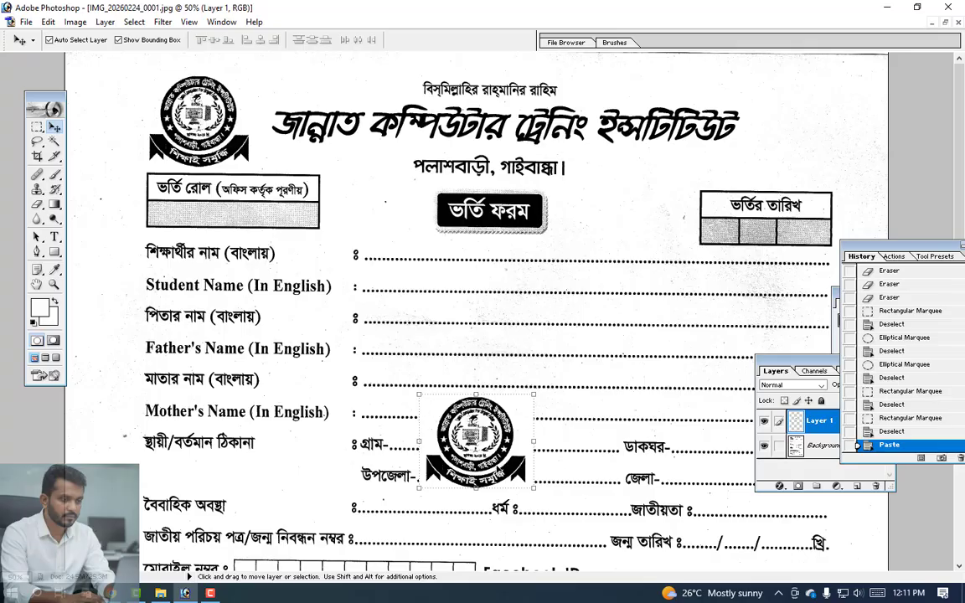
{"action": "left_click_drag", "start_coordinate": [449, 421], "coordinate": [593, 247]}
{"action": "left_click_drag", "start_coordinate": [600, 351], "coordinate": [916, 152]}
{"action": "left_click_drag", "start_coordinate": [750, 131], "coordinate": [752, 131]}
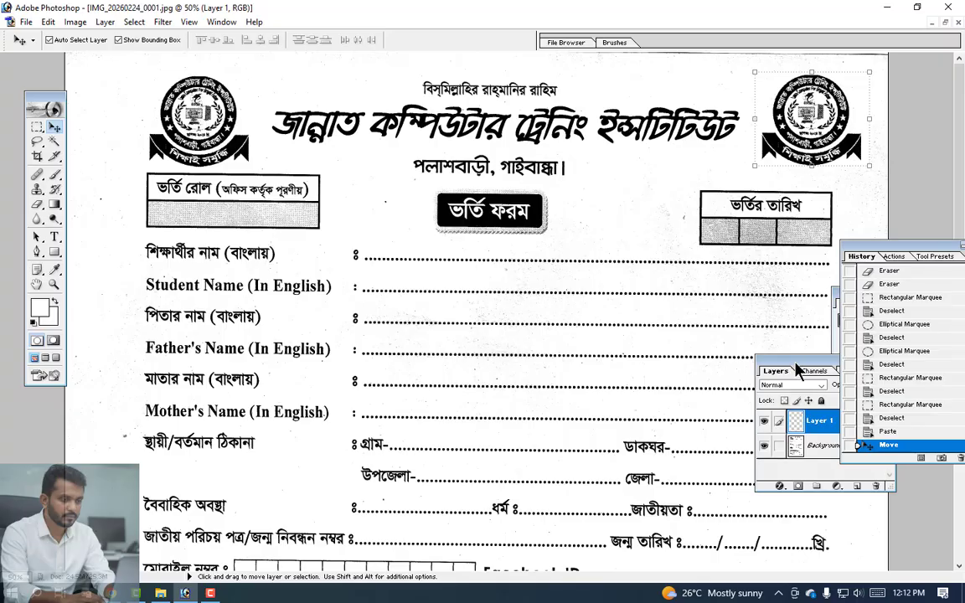
{"action": "left_click_drag", "start_coordinate": [796, 368], "coordinate": [769, 330]}
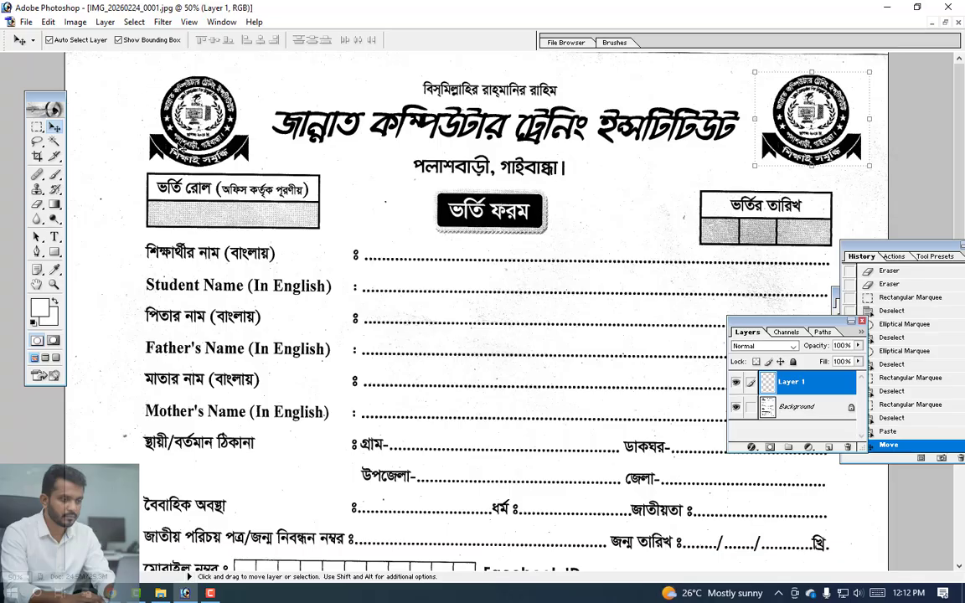
- Try a Rectangular Marquee selection around the original header logo and deselect it
{"action": "left_click", "coordinate": [38, 133]}
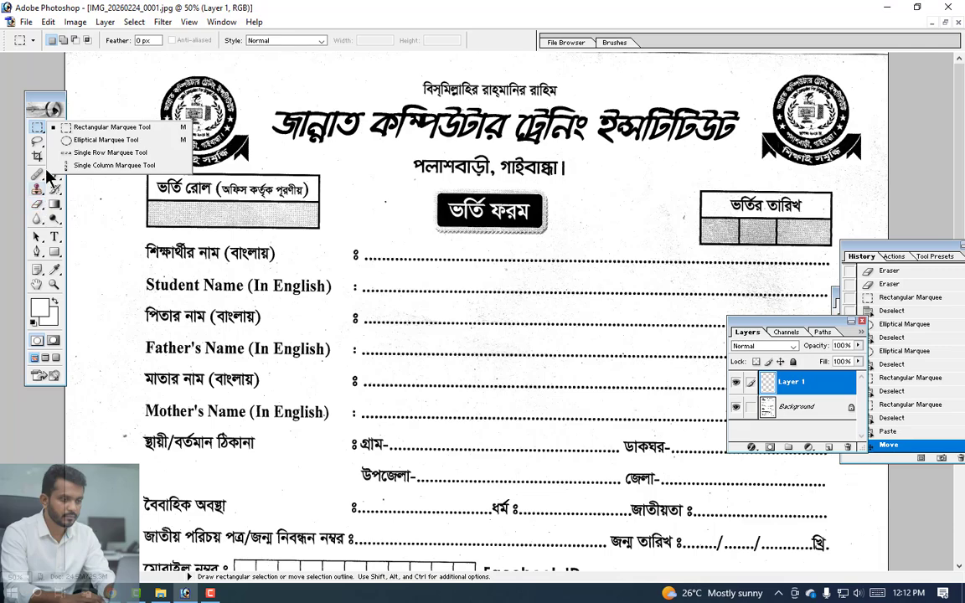
{"action": "left_click", "coordinate": [53, 126]}
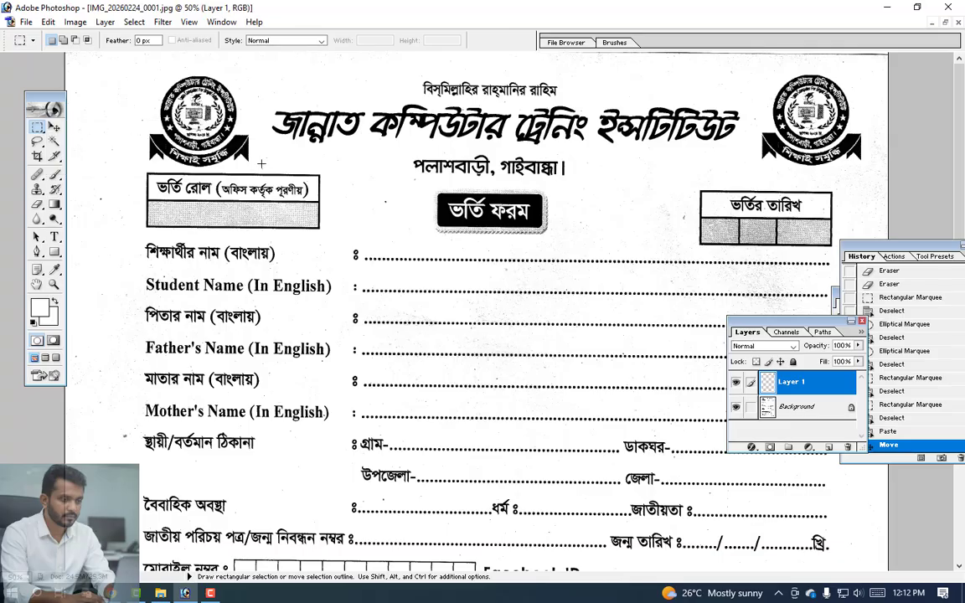
{"action": "left_click_drag", "start_coordinate": [257, 164], "coordinate": [139, 72]}
{"action": "key", "text": "ctrl+d"}
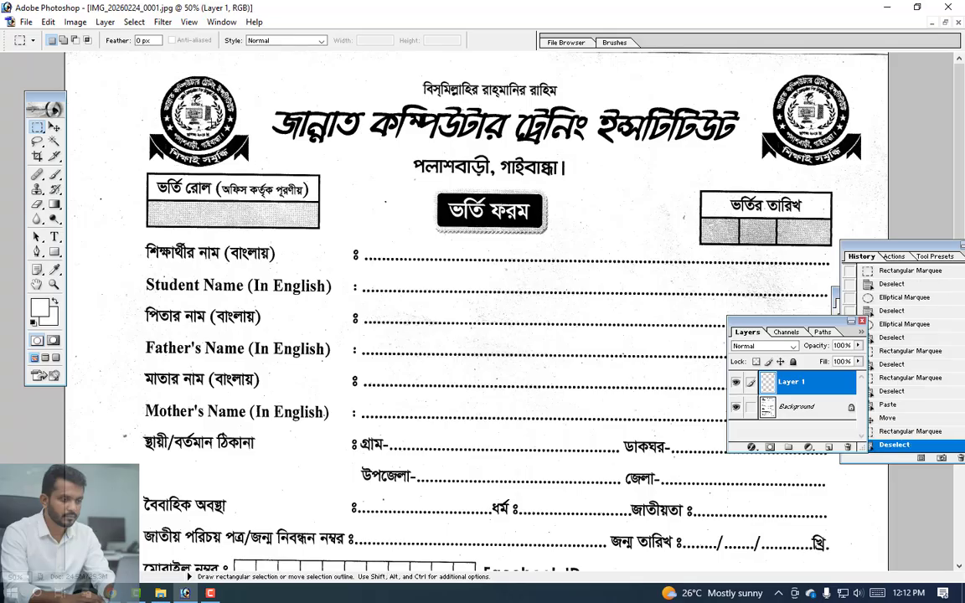
- Practise rectangular selections around the original logo again, shifting one selection outline and deselecting each
{"action": "left_click_drag", "start_coordinate": [146, 70], "coordinate": [146, 69]}
{"action": "left_click_drag", "start_coordinate": [240, 98], "coordinate": [236, 101]}
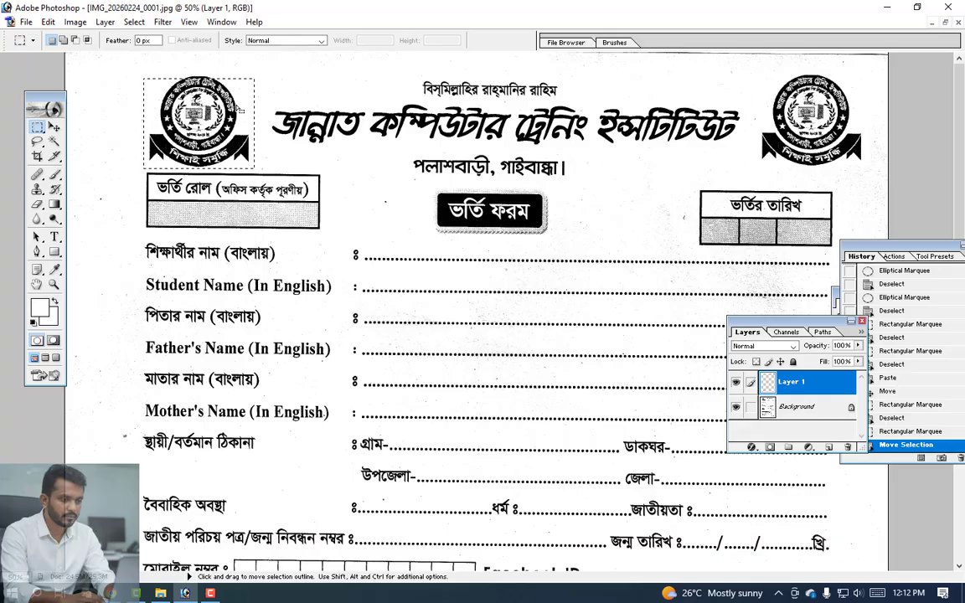
{"action": "key", "text": "ctrl+d"}
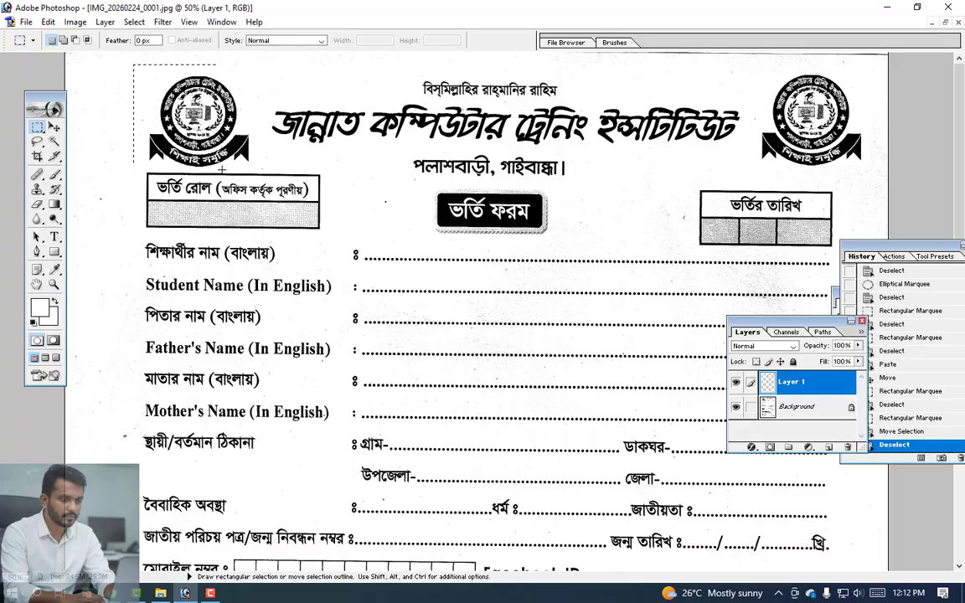
{"action": "left_click_drag", "start_coordinate": [222, 170], "coordinate": [259, 167]}
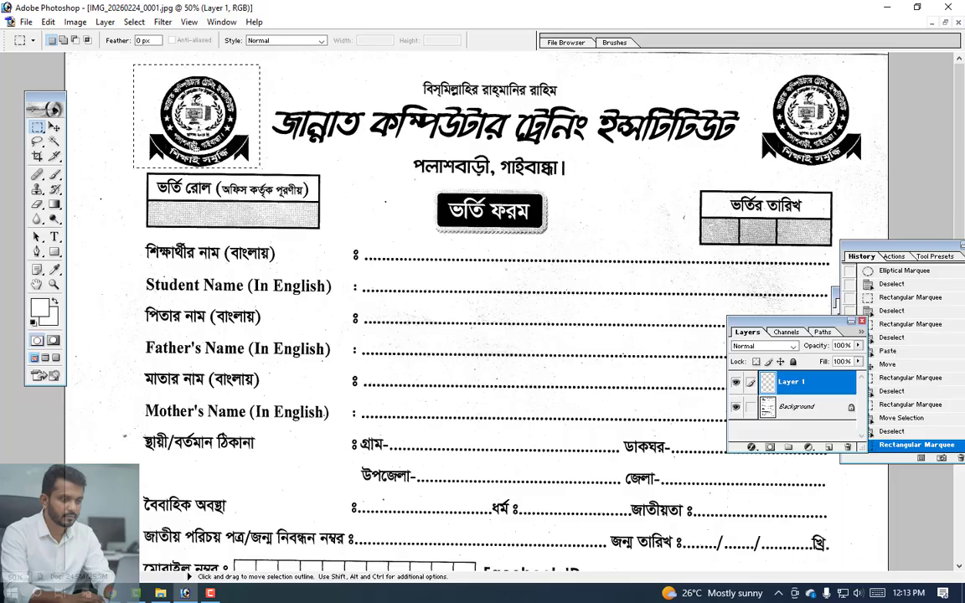
{"action": "key", "text": "ctrl+d"}
- Select the form title badge and nearby blank area on the Background layer with the Rectangular Marquee tool and clear it
{"action": "left_click", "coordinate": [53, 127]}
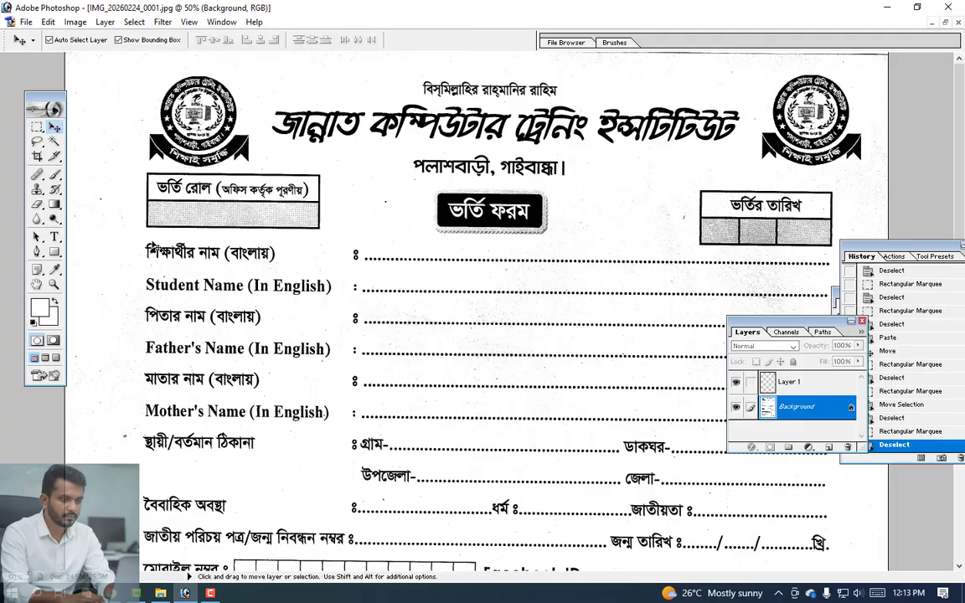
{"action": "left_click", "coordinate": [37, 126]}
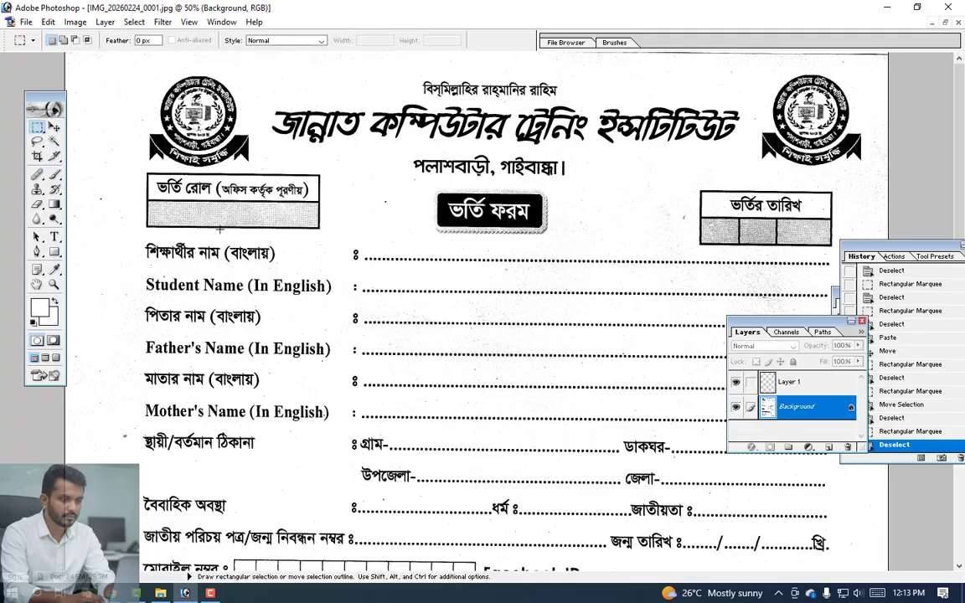
{"action": "left_click_drag", "start_coordinate": [415, 191], "coordinate": [599, 267]}
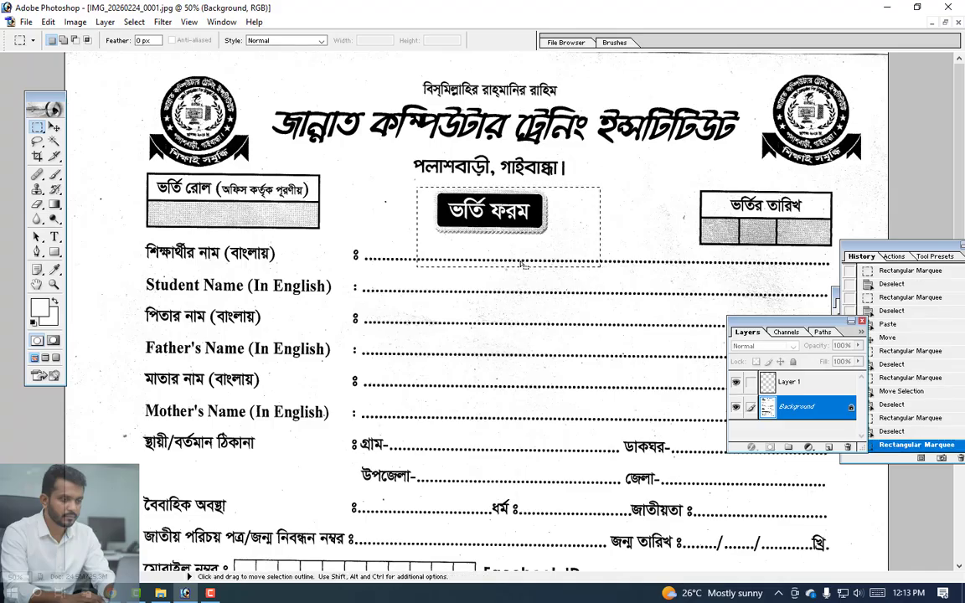
{"action": "key", "text": "Delete"}
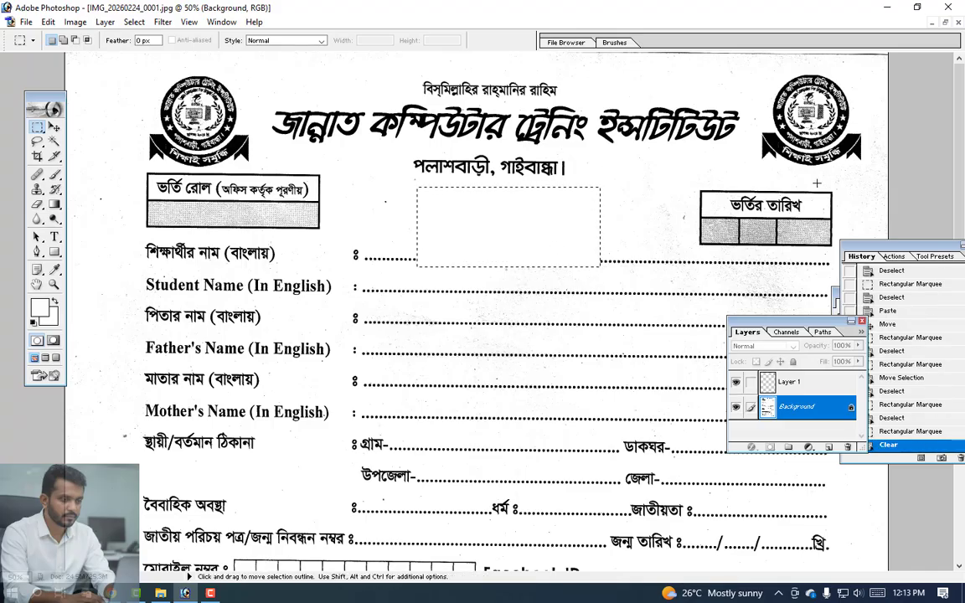
- Revert to the history state before the title badge was cleared and remove the selection
{"action": "left_click", "coordinate": [897, 430]}
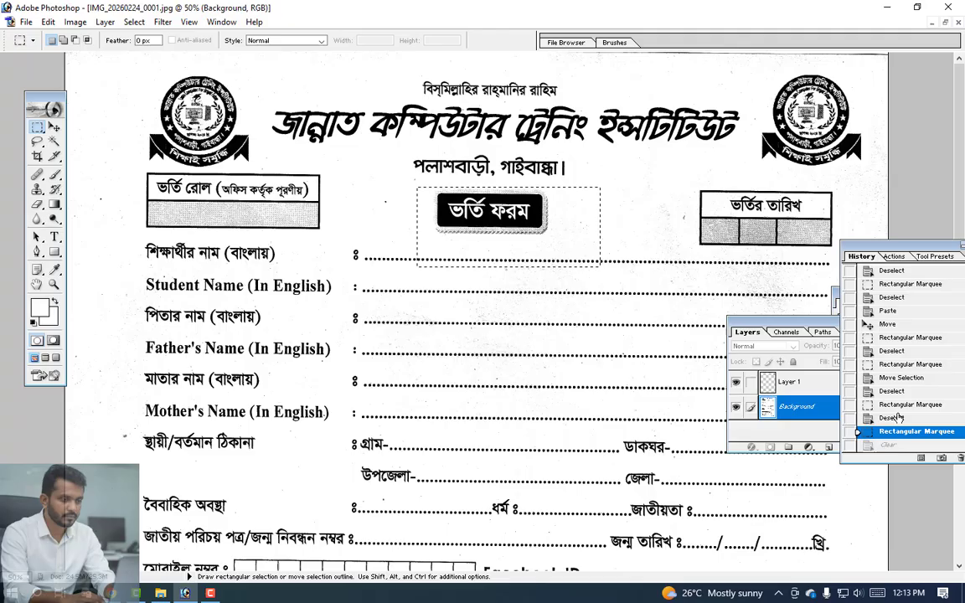
{"action": "left_click", "coordinate": [647, 172]}
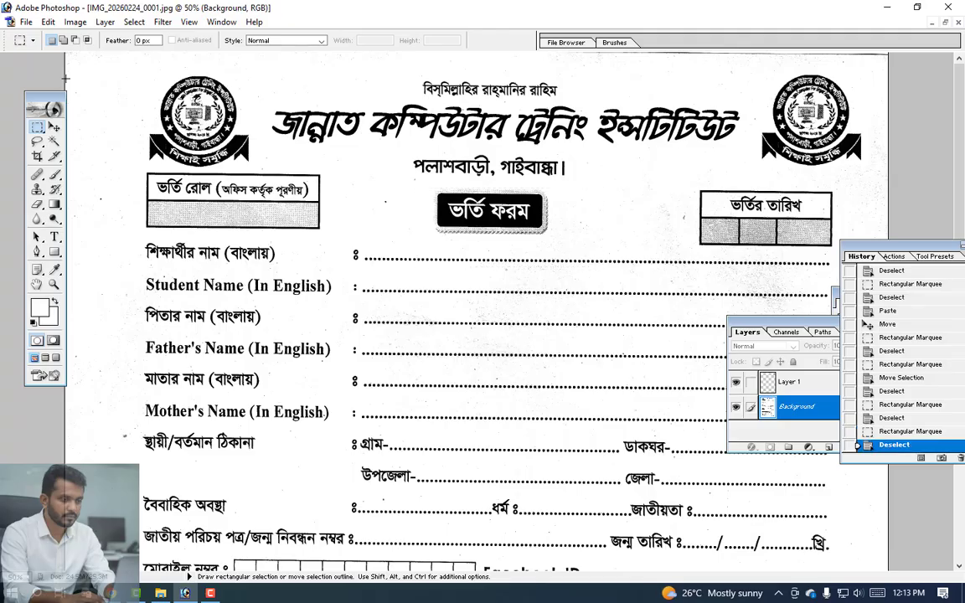
- Make Layer 1 active and draw a Rectangular Marquee selection around the original header logo
{"action": "left_click", "coordinate": [54, 126]}
{"action": "left_click", "coordinate": [741, 122]}
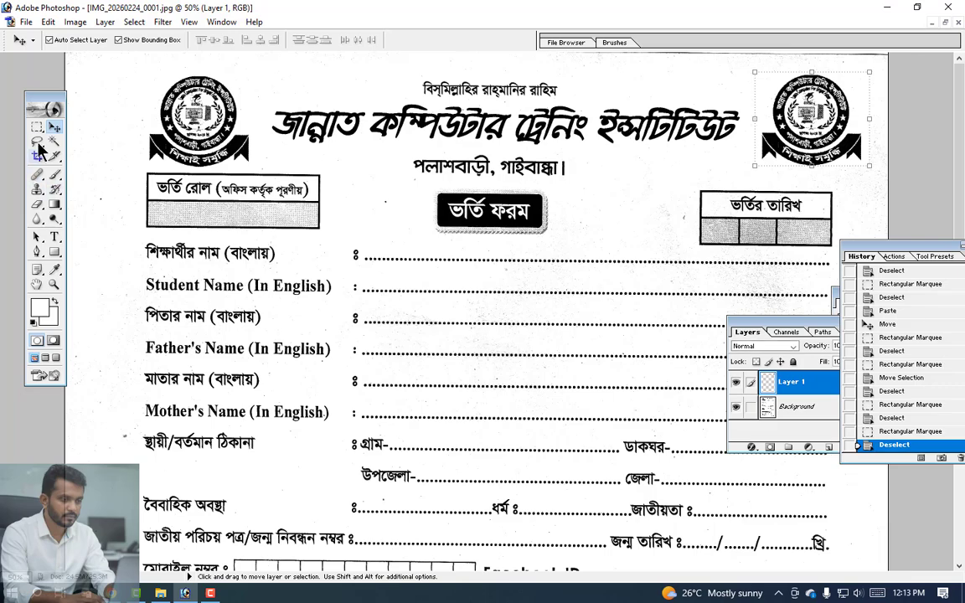
{"action": "left_click_drag", "start_coordinate": [37, 126], "coordinate": [100, 126]}
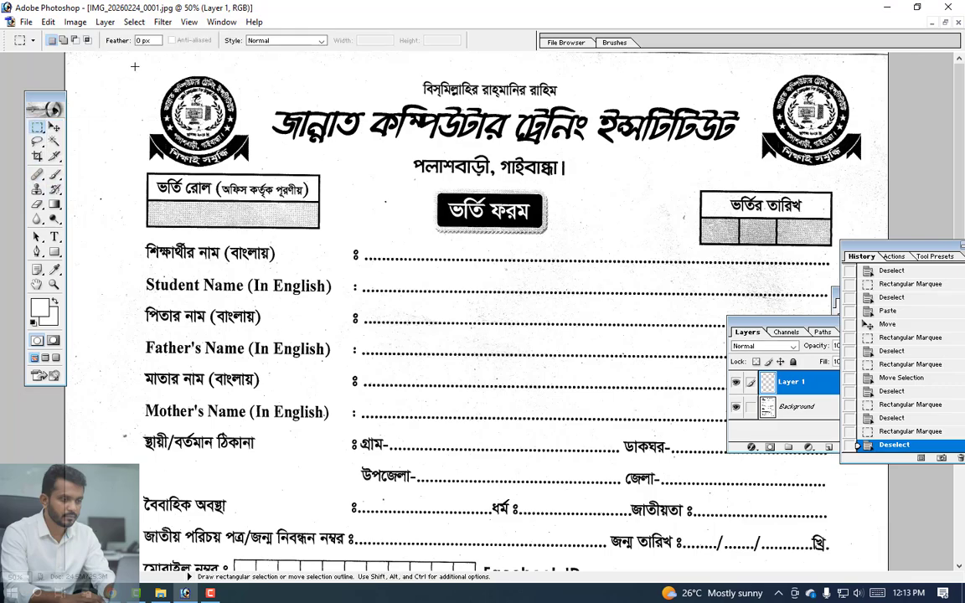
{"action": "left_click_drag", "start_coordinate": [239, 156], "coordinate": [257, 169]}
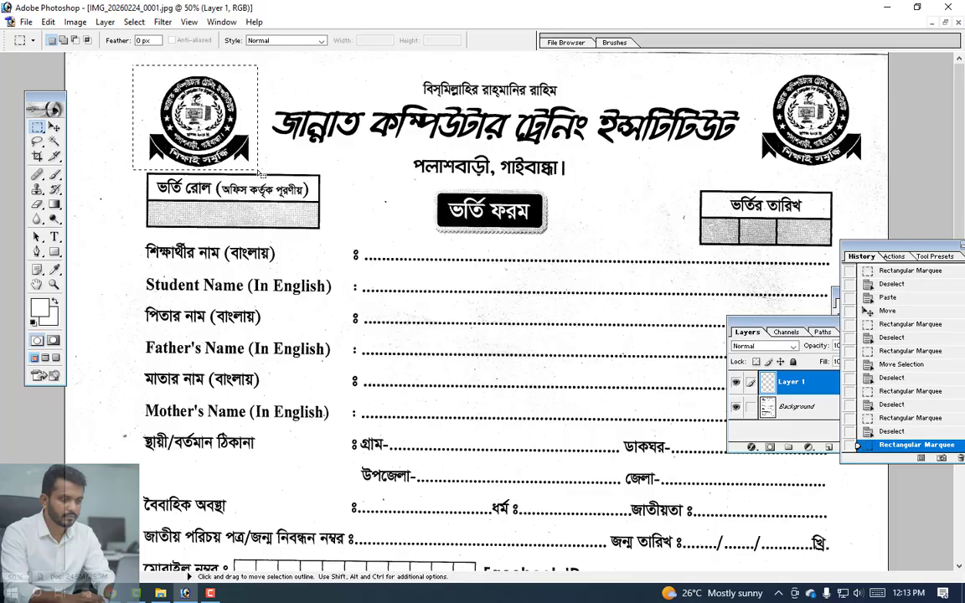
- Try clearing the selected logo area repeatedly with Layer 1 active and revert to the history state before the clears
{"action": "key", "text": "Delete"}
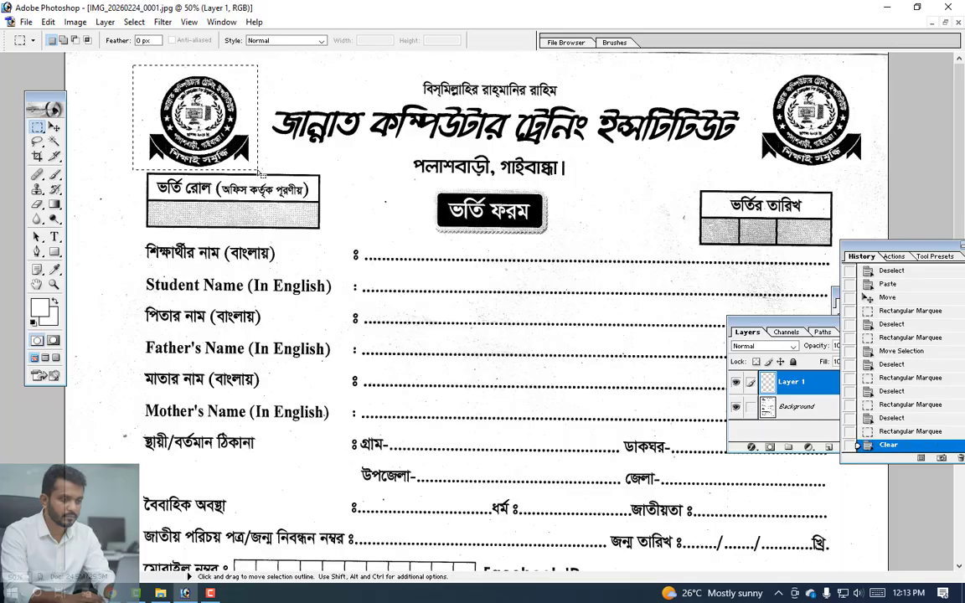
{"action": "key", "text": "Delete"}
{"action": "key", "text": "Delete"}
{"action": "key", "text": "Delete"}
{"action": "key", "text": "Delete"}
{"action": "key", "text": "Delete"}
{"action": "key", "text": "Delete"}
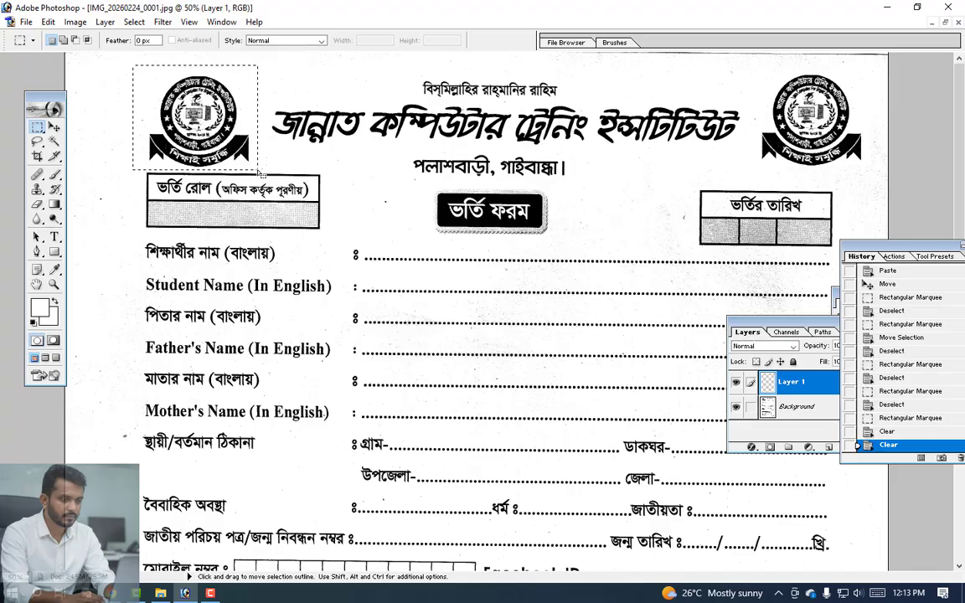
{"action": "key", "text": "Delete"}
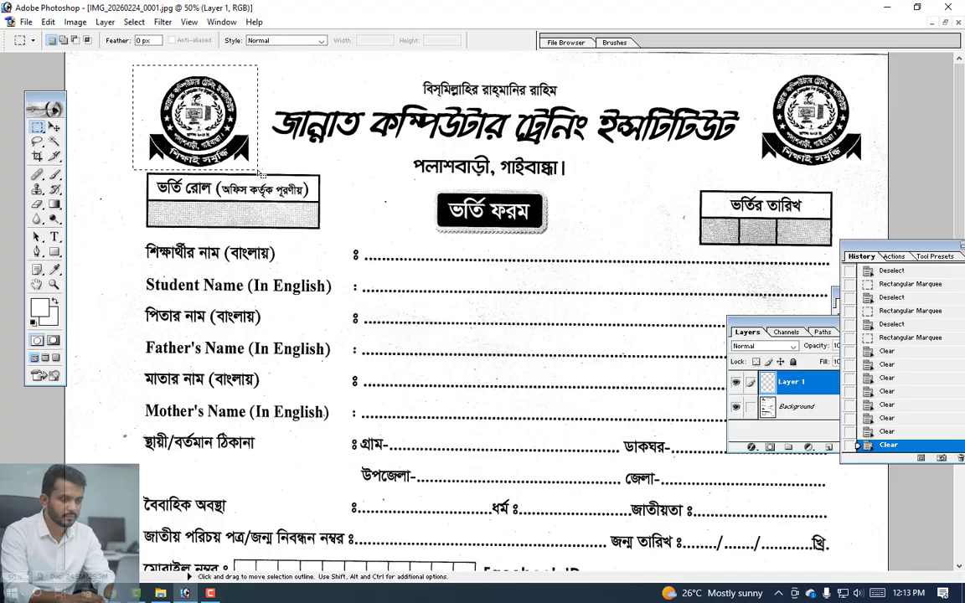
{"action": "left_click", "coordinate": [892, 338]}
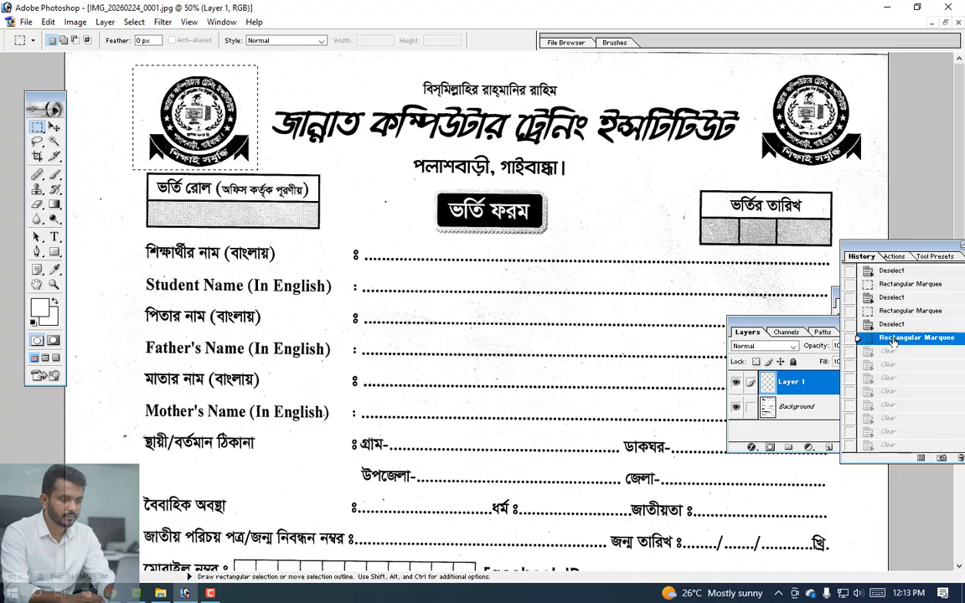
- Clear the selected original logo from the Background layer and remove the selection
{"action": "left_click_drag", "start_coordinate": [799, 320], "coordinate": [760, 313]}
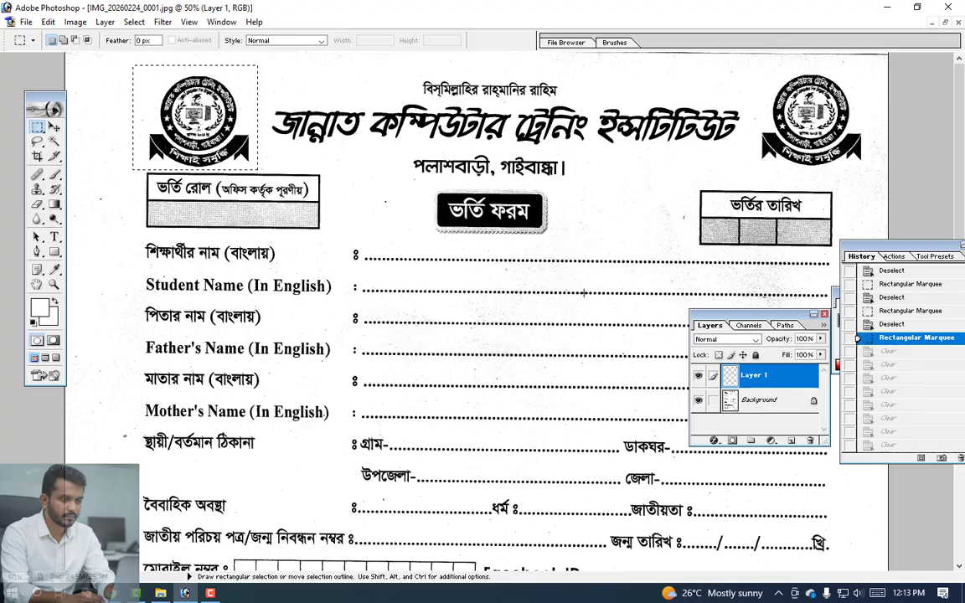
{"action": "left_click", "coordinate": [773, 403]}
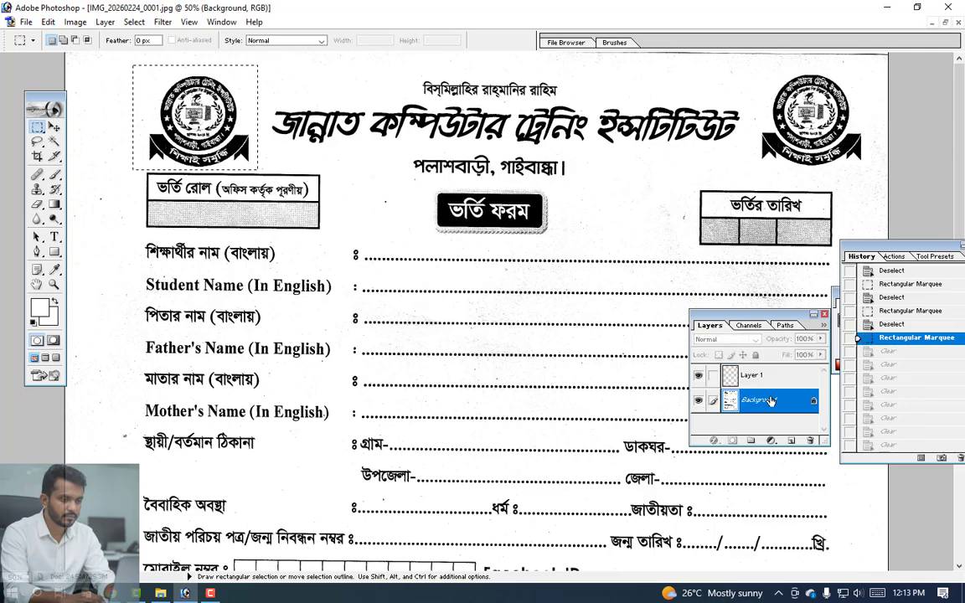
{"action": "key", "text": "Delete"}
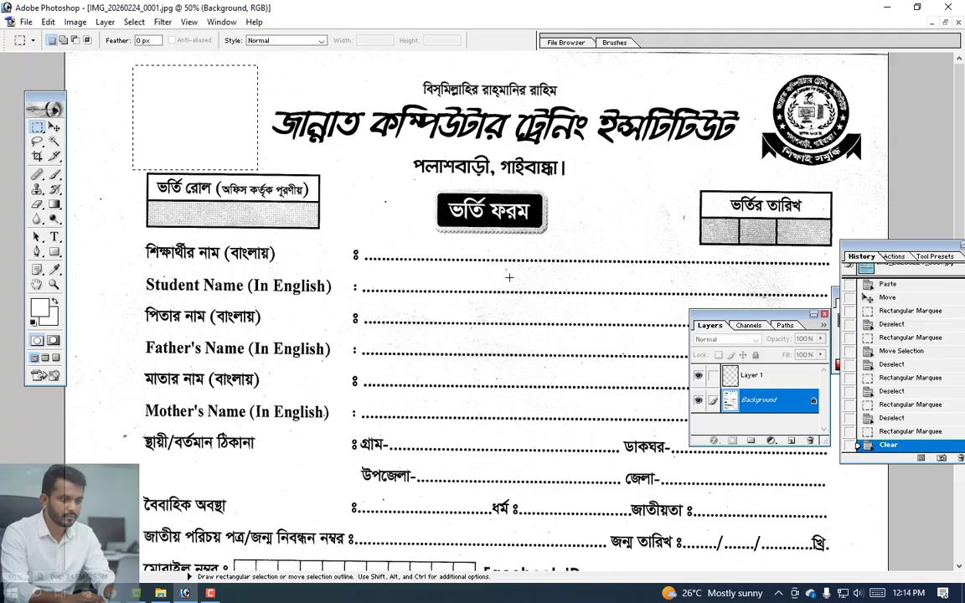
{"action": "key", "text": "ctrl+d"}
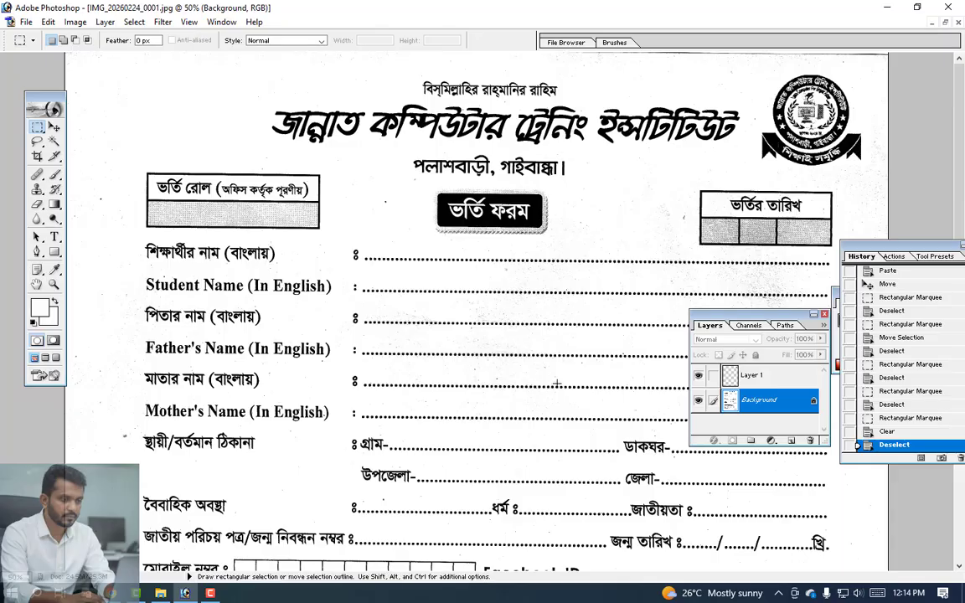
- Switch to the Move tool and make Layer 1, which holds the copied logo, the active layer
{"action": "scroll", "coordinate": [544, 421], "scroll_direction": "down", "scroll_amount": 10}
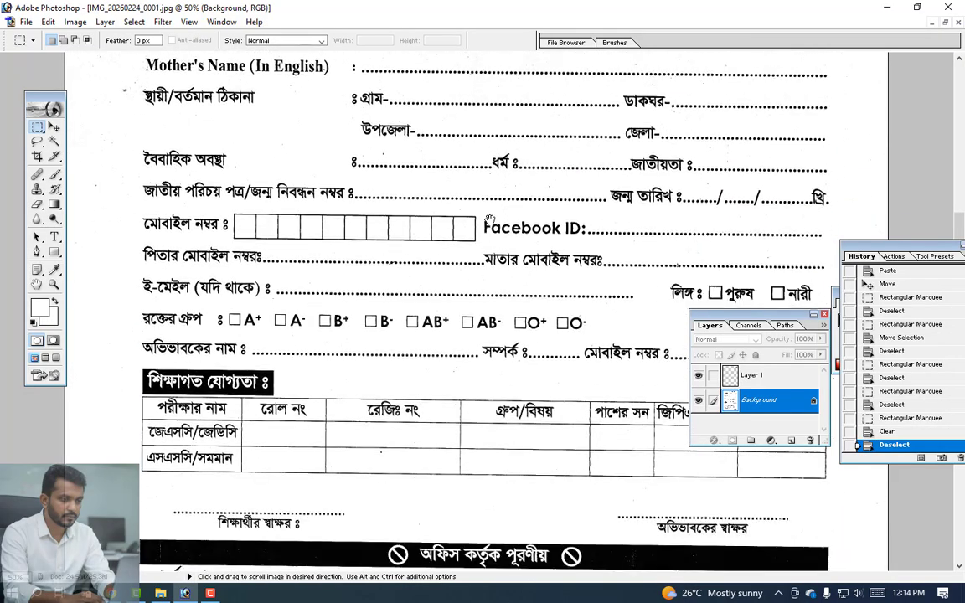
{"action": "scroll", "coordinate": [488, 216], "scroll_direction": "down", "scroll_amount": 1}
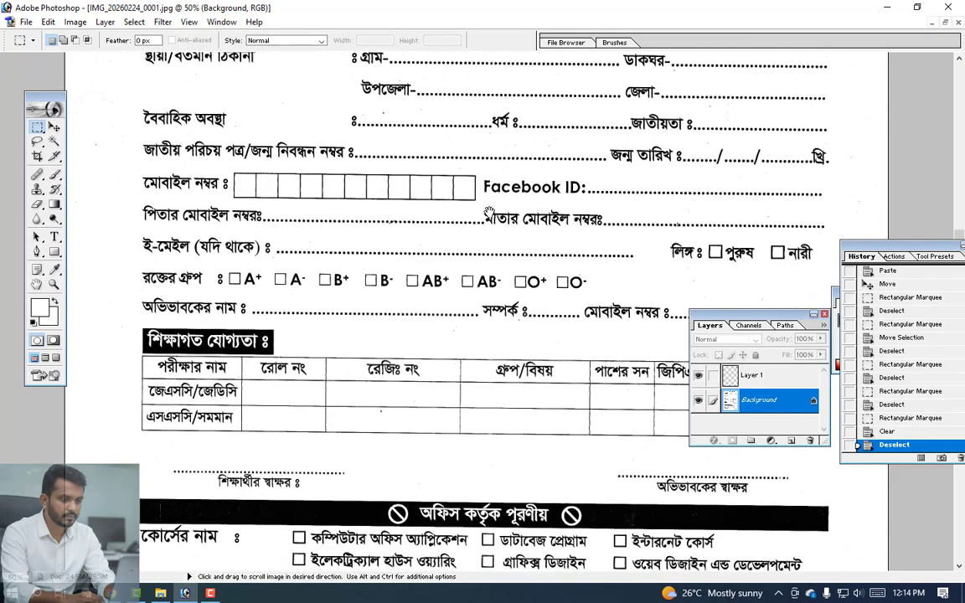
{"action": "scroll", "coordinate": [489, 186], "scroll_direction": "down", "scroll_amount": 2}
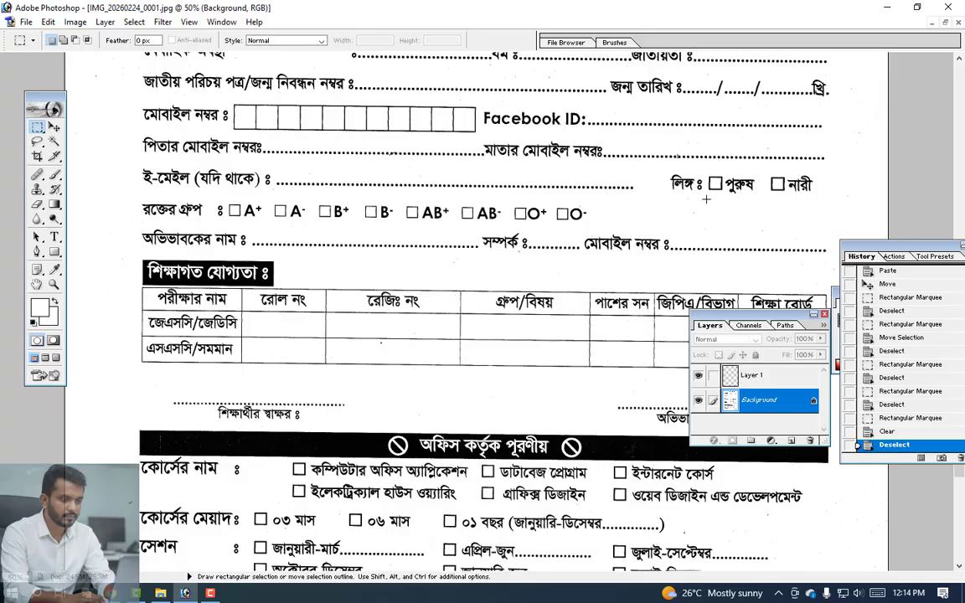
{"action": "scroll", "coordinate": [602, 533], "scroll_direction": "up", "scroll_amount": 5}
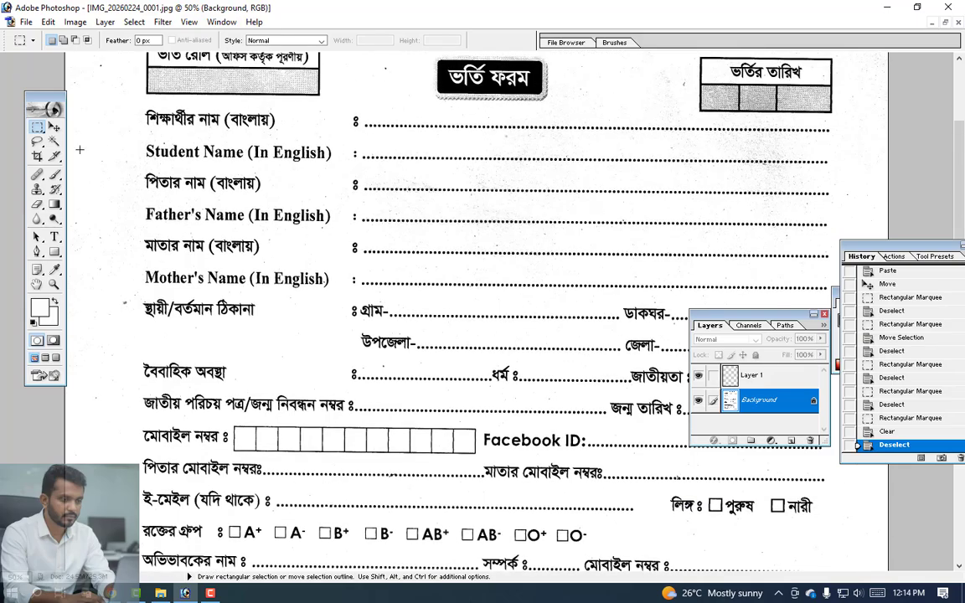
{"action": "left_click", "coordinate": [53, 126]}
{"action": "left_click", "coordinate": [752, 375]}
{"action": "scroll", "coordinate": [679, 219], "scroll_direction": "down", "scroll_amount": 4}
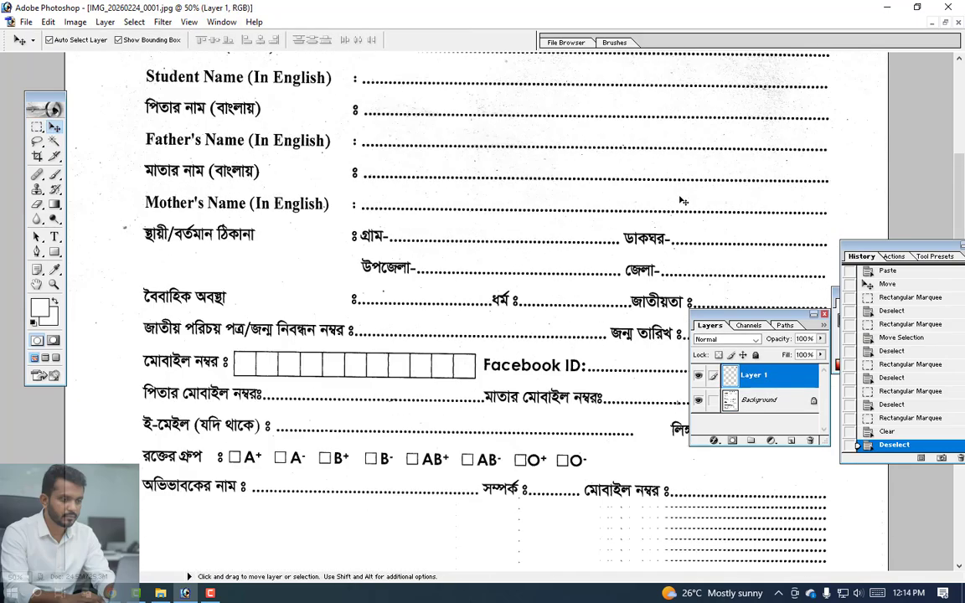
- Draw a Rectangular Marquee selection around the gender label and its two checkboxes beside the e-mail line
{"action": "scroll", "coordinate": [680, 220], "scroll_direction": "down", "scroll_amount": 3}
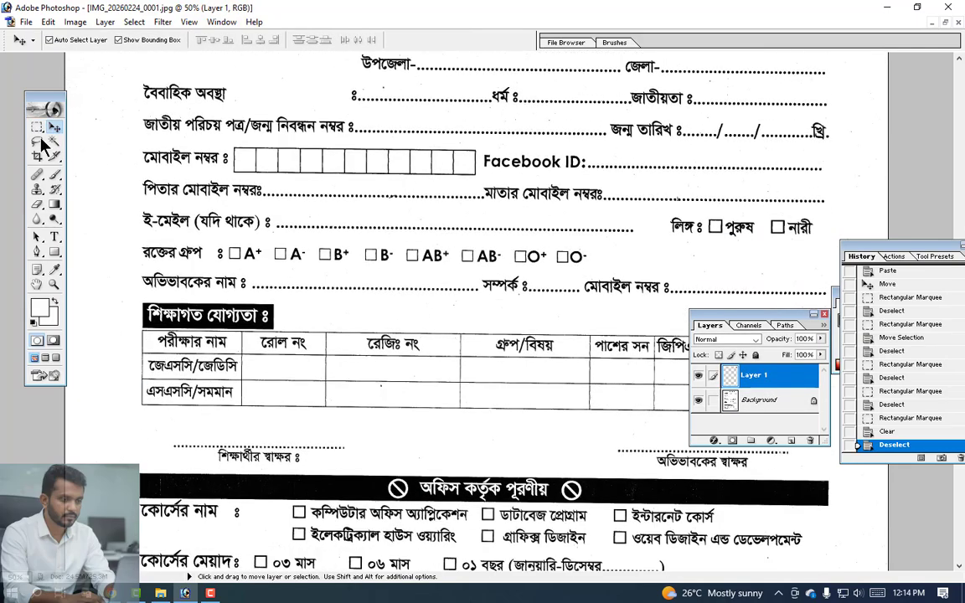
{"action": "left_click_drag", "start_coordinate": [38, 127], "coordinate": [87, 127]}
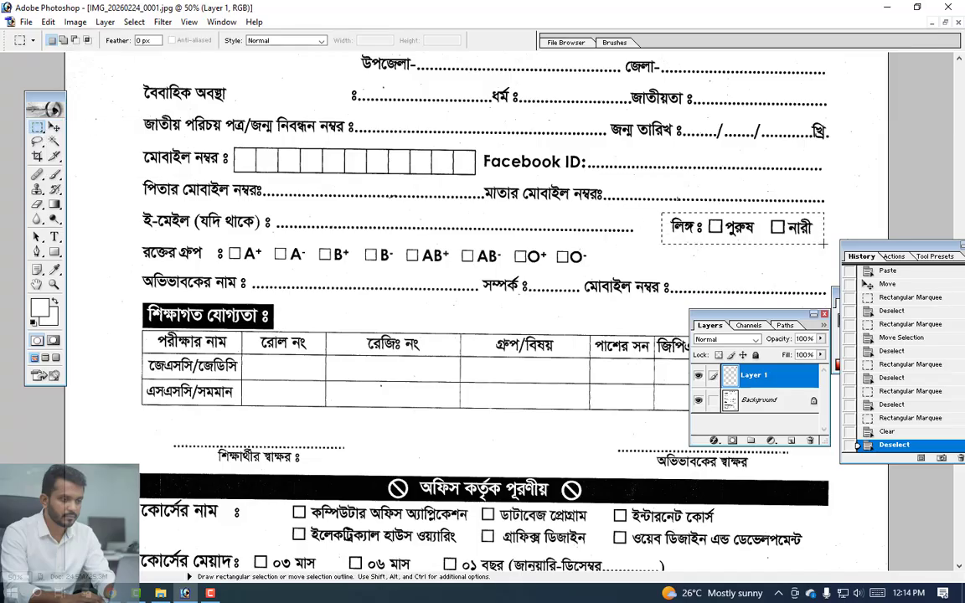
{"action": "left_click_drag", "start_coordinate": [823, 244], "coordinate": [824, 244]}
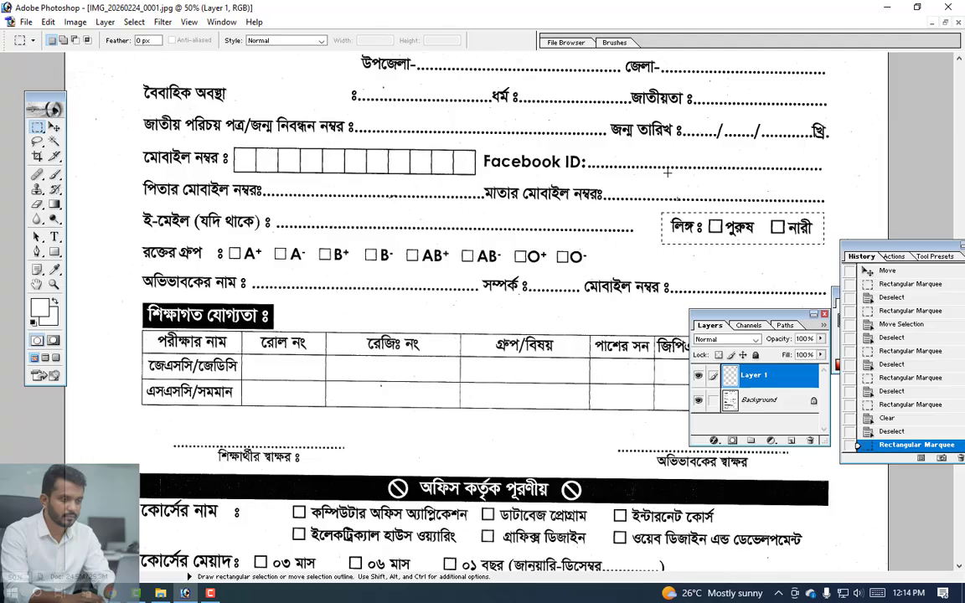
- Try to copy the selected gender field with Layer 1 active
{"action": "left_click", "coordinate": [48, 22]}
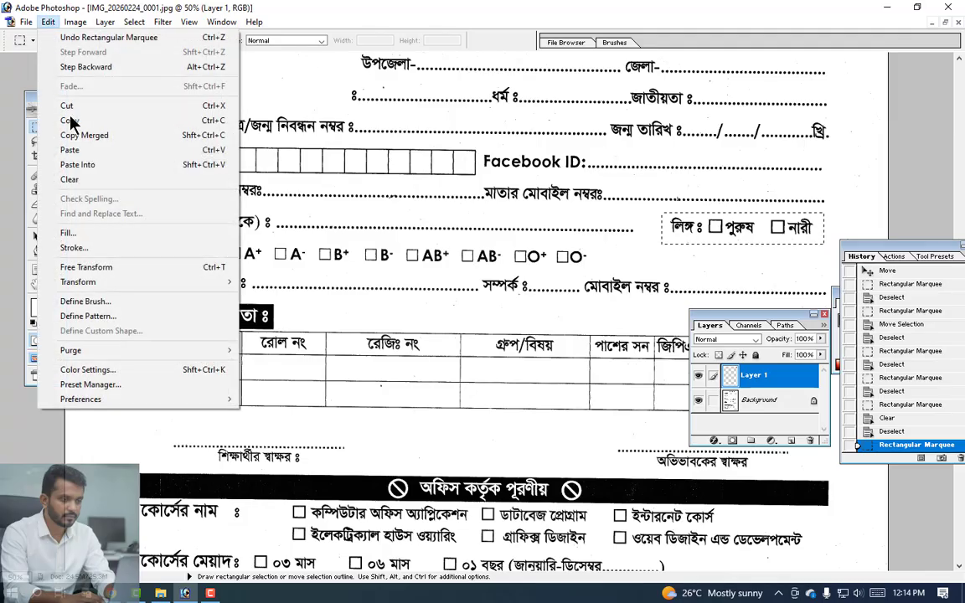
{"action": "left_click", "coordinate": [94, 122]}
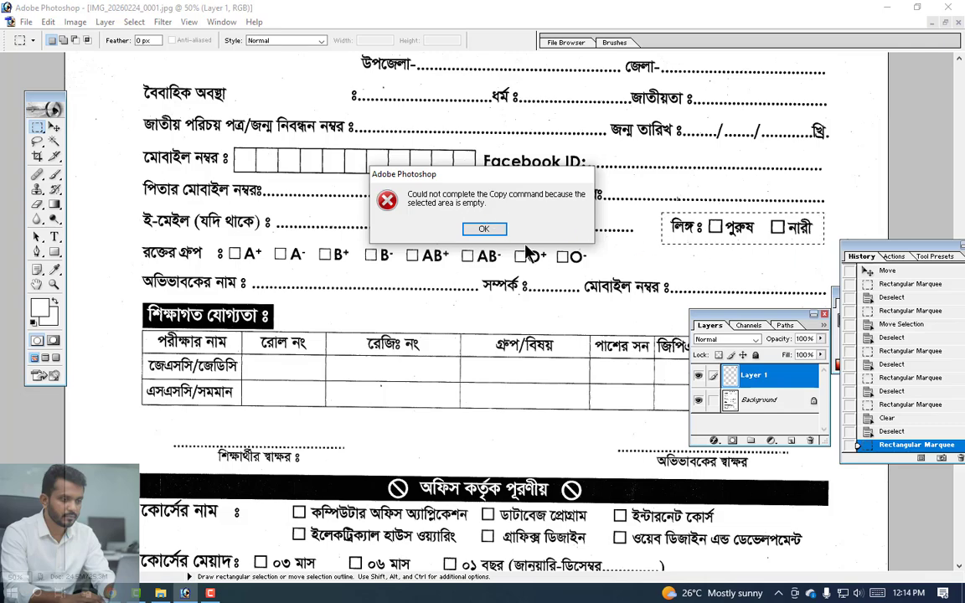
{"action": "left_click", "coordinate": [483, 229]}
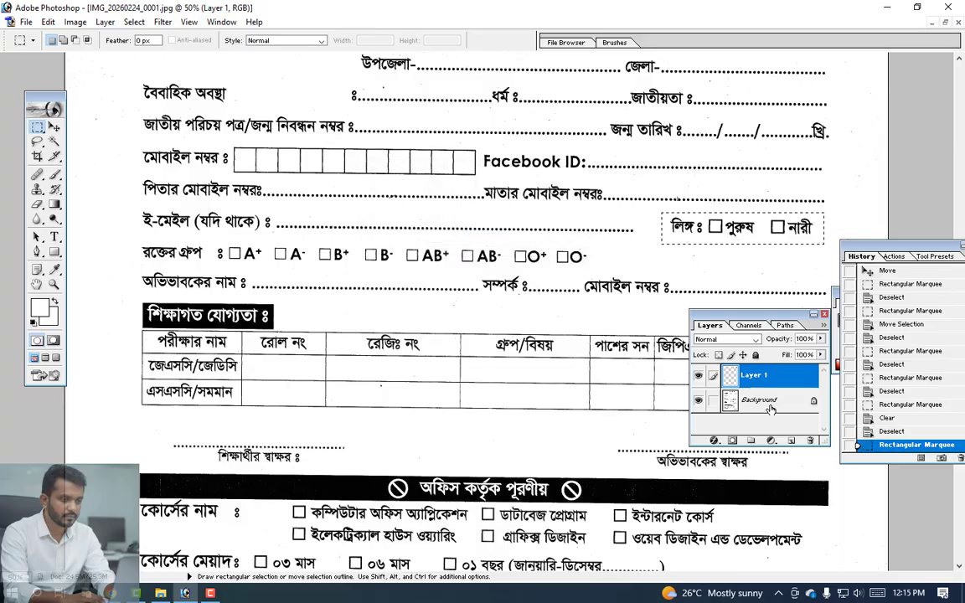
- Make the Background layer active and copy the selected gender field from it
{"action": "left_click", "coordinate": [769, 404]}
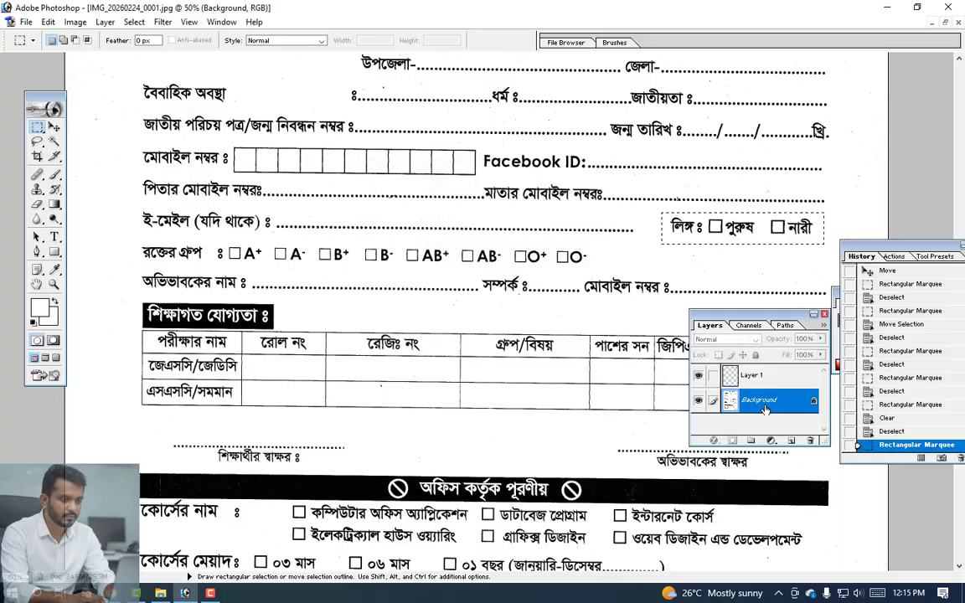
{"action": "left_click", "coordinate": [48, 22]}
{"action": "left_click", "coordinate": [75, 114]}
- Clear the selected gender field from the Background layer and remove the selection
{"action": "key", "text": "v"}
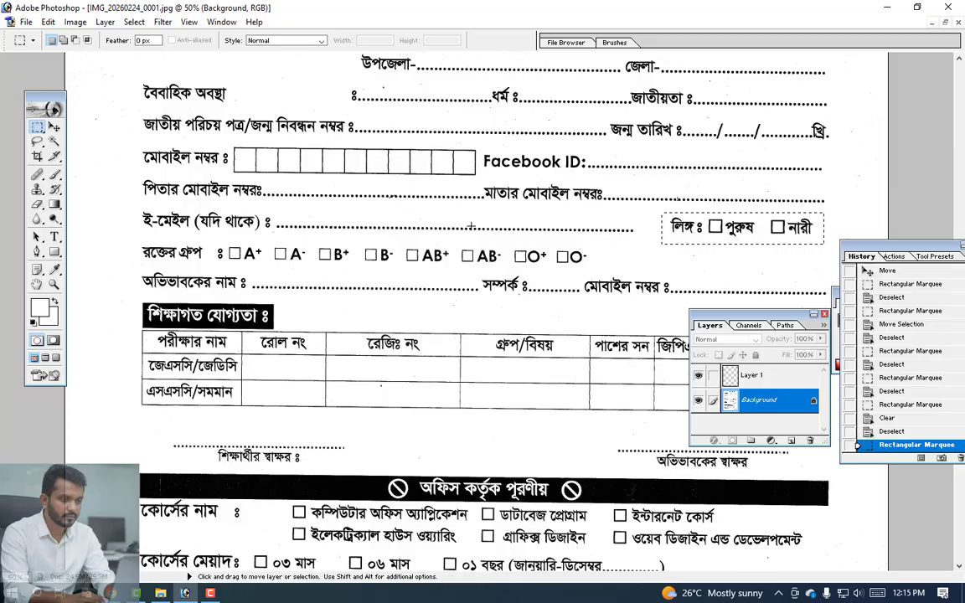
{"action": "key", "text": "m"}
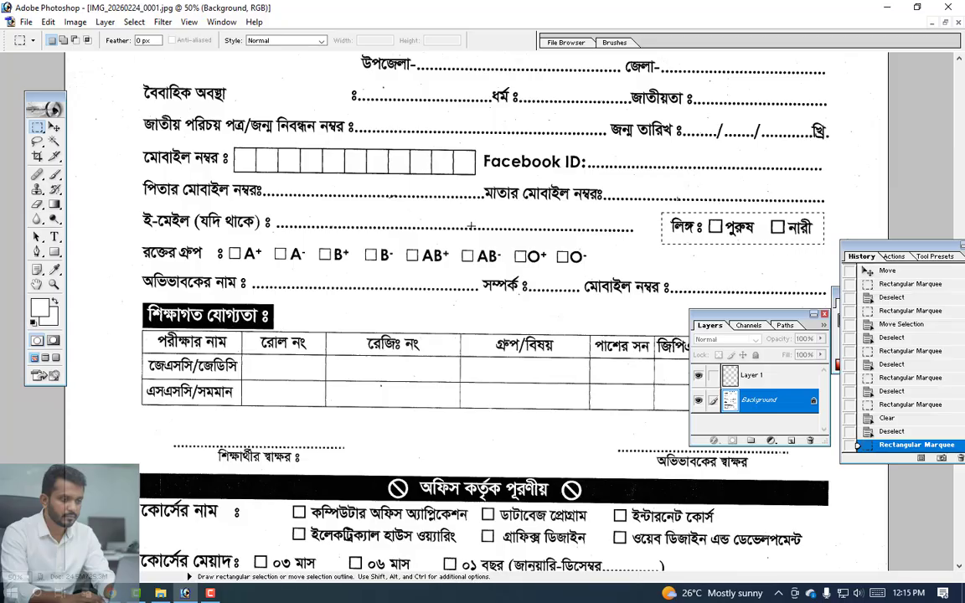
{"action": "key", "text": "Delete"}
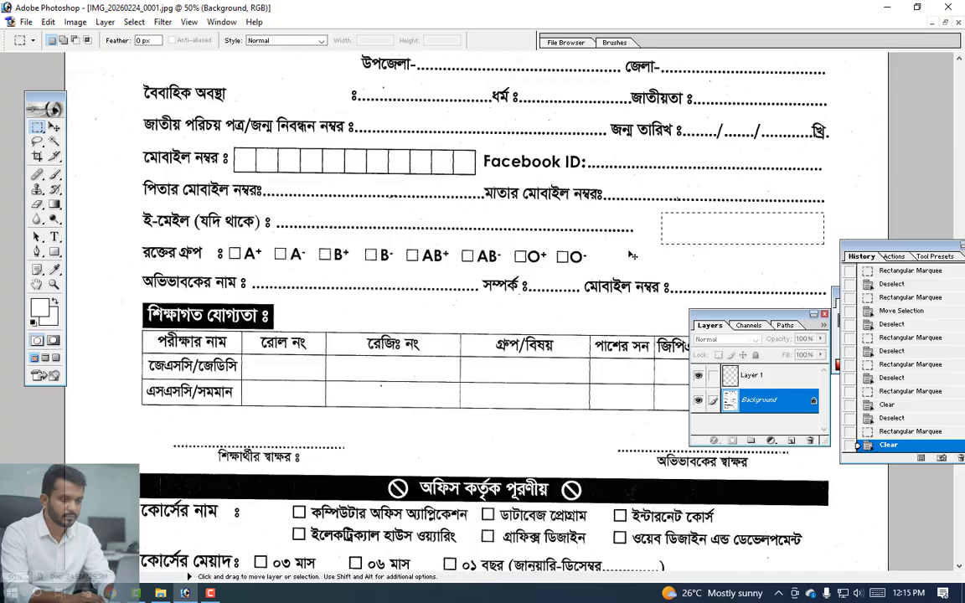
{"action": "key", "text": "ctrl+d"}
- Paste the gender field as a new layer and move it onto the blood group line, after the O- checkbox
{"action": "key", "text": "ctrl+v"}
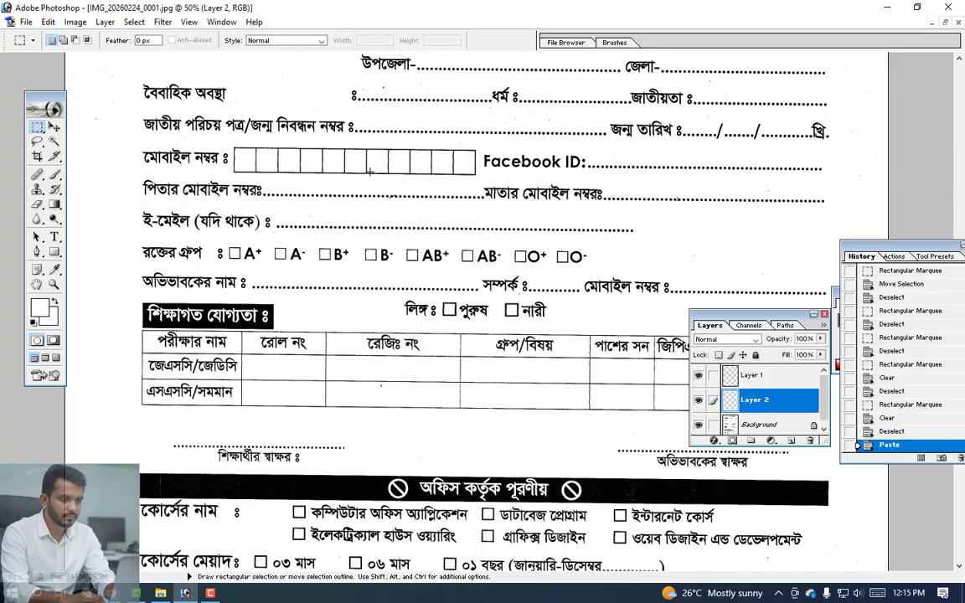
{"action": "left_click", "coordinate": [53, 125]}
{"action": "left_click_drag", "start_coordinate": [419, 311], "coordinate": [634, 262]}
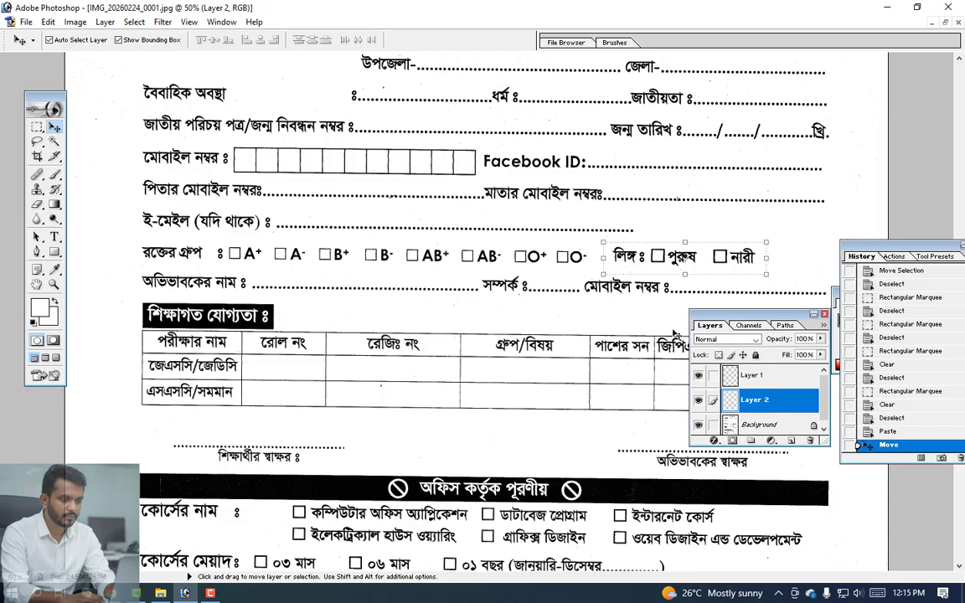
- Lengthen the Layers palette and rename Layer 1 as Logo
{"action": "left_click_drag", "start_coordinate": [777, 313], "coordinate": [777, 305]}
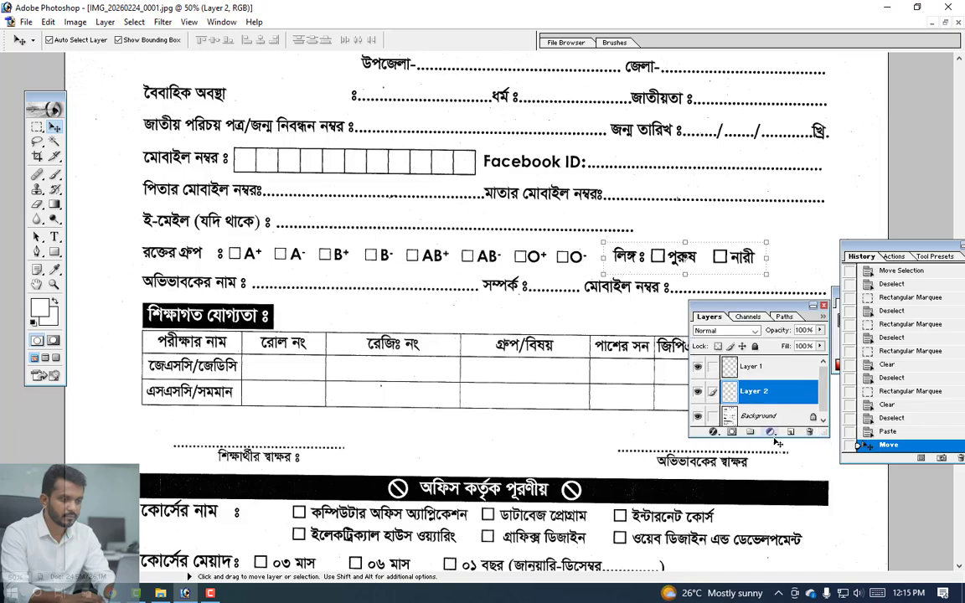
{"action": "left_click_drag", "start_coordinate": [782, 436], "coordinate": [781, 541]}
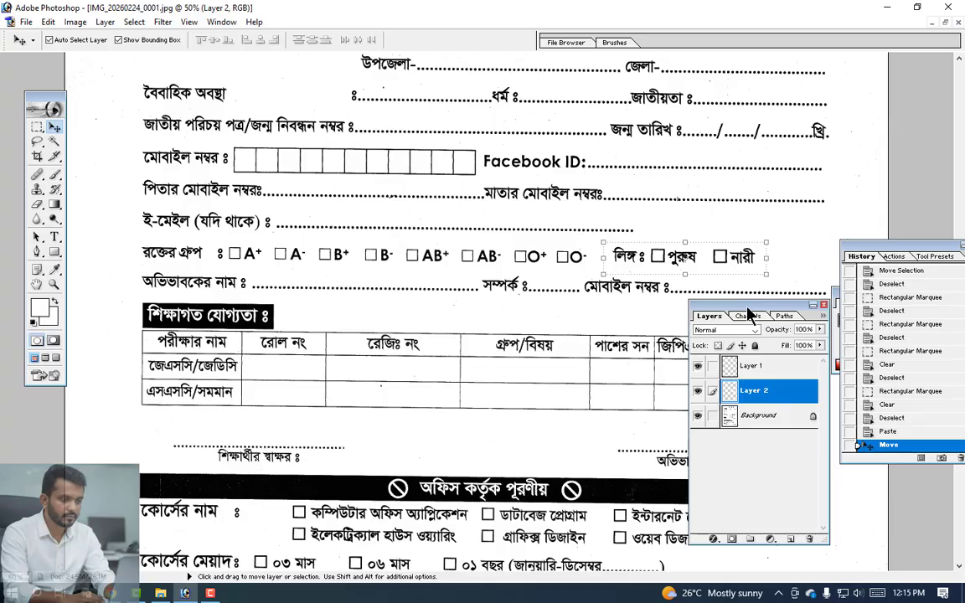
{"action": "double_click", "coordinate": [753, 365]}
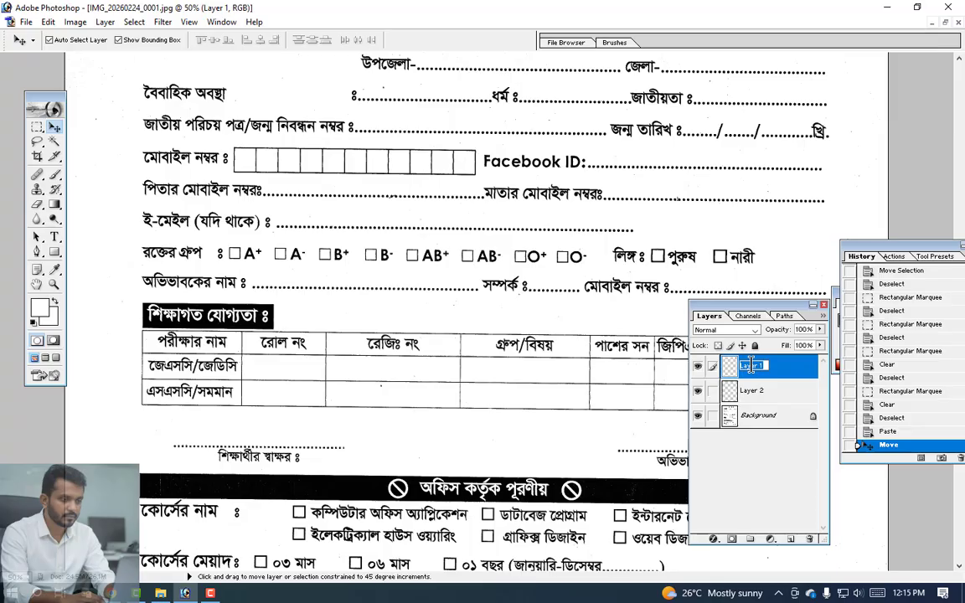
{"action": "type", "text": "Logo"}
{"action": "key", "text": "Return"}
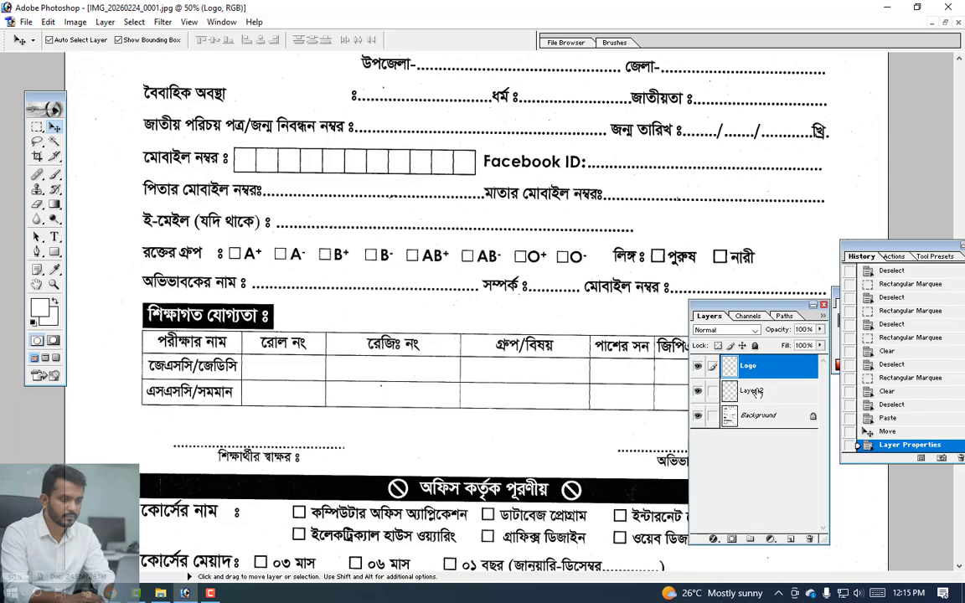
- Rename Layer 2, which holds the pasted gender field, as Gender
{"action": "double_click", "coordinate": [754, 390]}
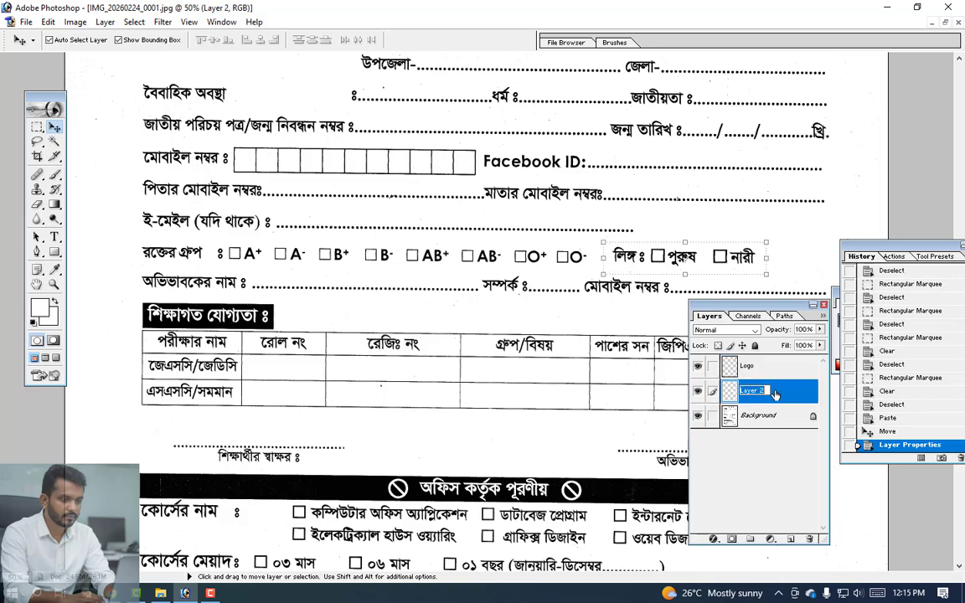
{"action": "type", "text": "Gender"}
{"action": "key", "text": "Return"}
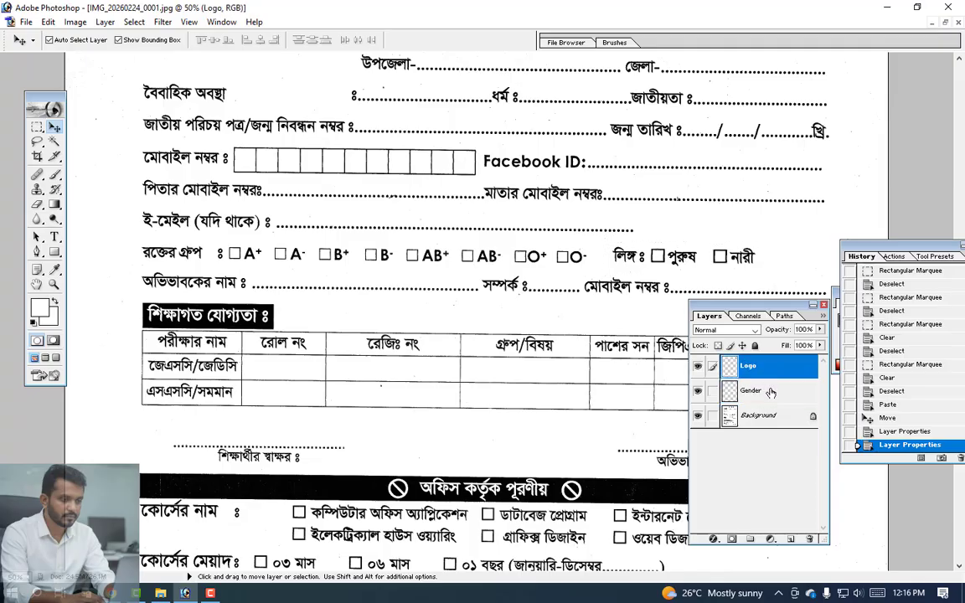
- Merge the Gender layer and the Logo layer down into the Background layer
{"action": "left_click", "coordinate": [769, 416]}
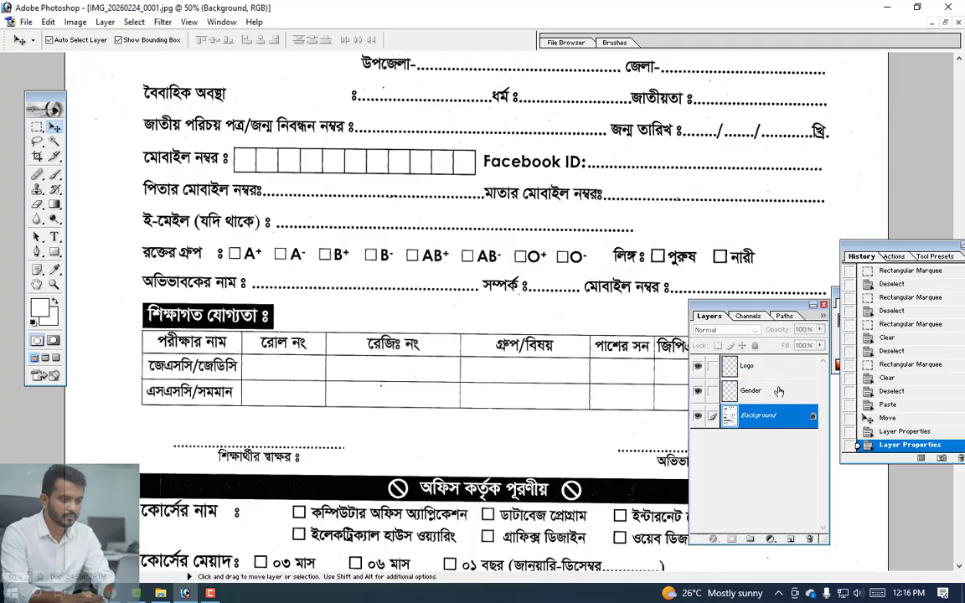
{"action": "left_click", "coordinate": [777, 399]}
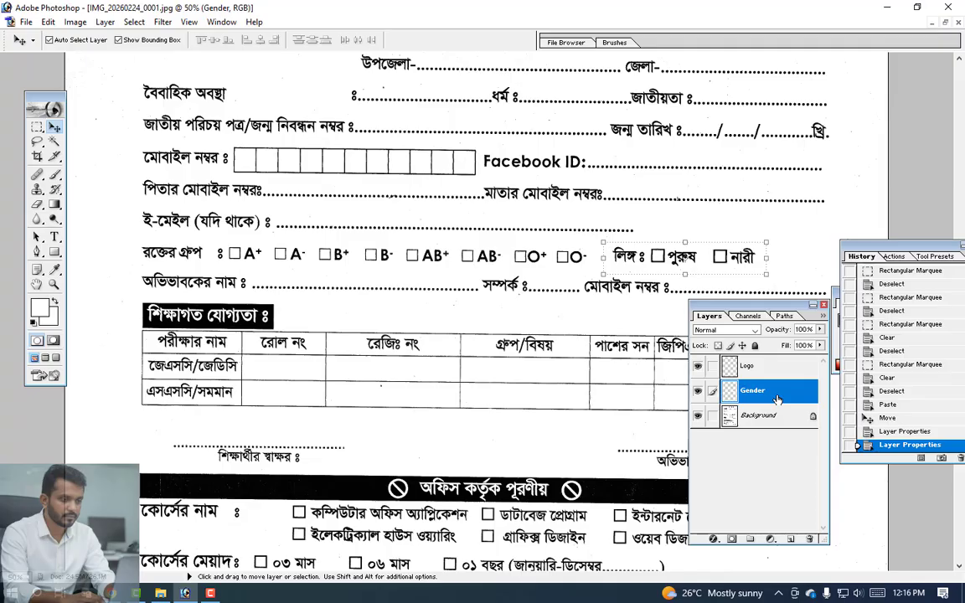
{"action": "left_click_drag", "start_coordinate": [778, 399], "coordinate": [775, 423]}
{"action": "key", "text": "ctrl+e"}
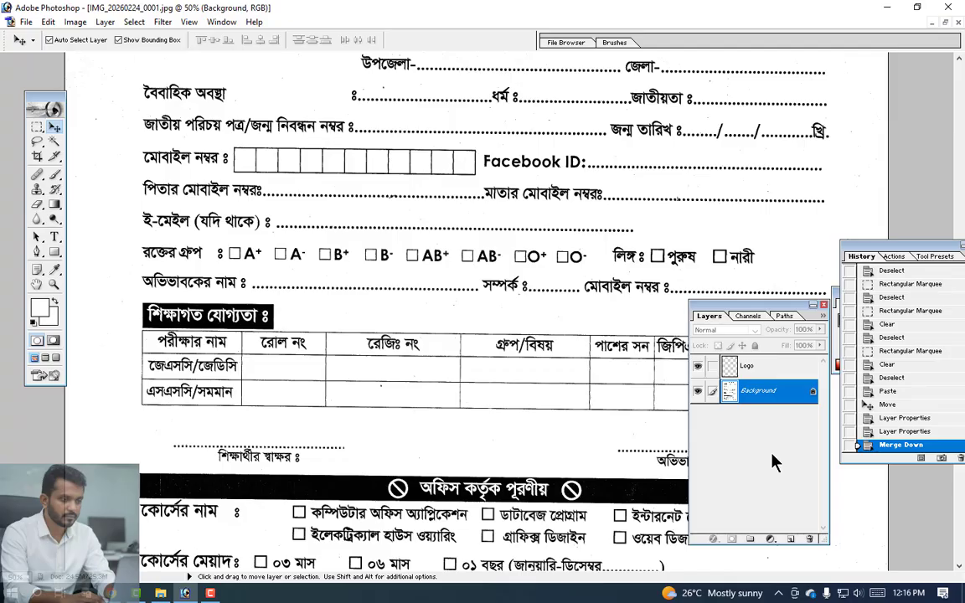
{"action": "left_click", "coordinate": [743, 368]}
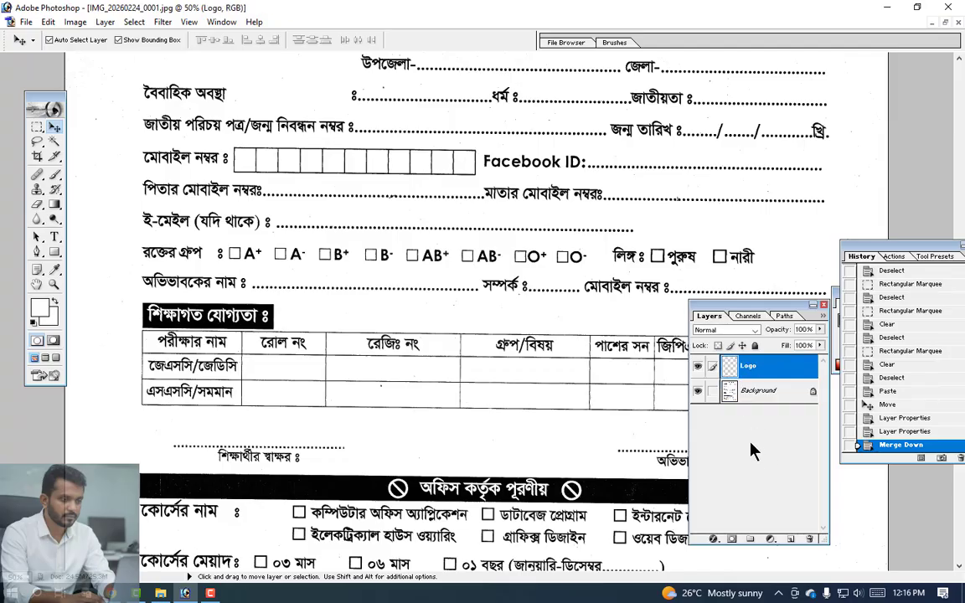
{"action": "key", "text": "ctrl+e"}
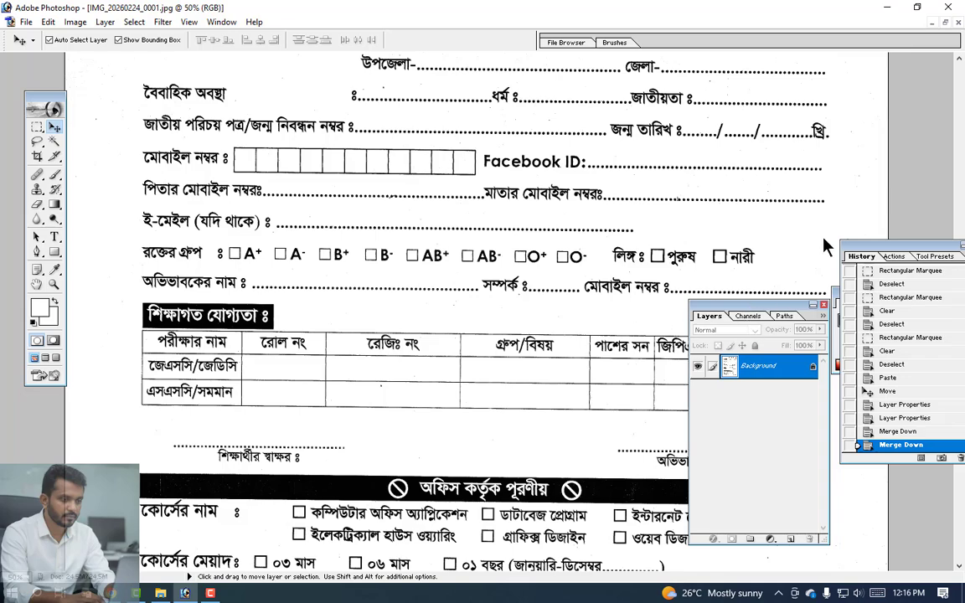
- Move the Layers palette aside and examine the whole merged admission form at several zoom levels
{"action": "left_click_drag", "start_coordinate": [754, 305], "coordinate": [830, 237]}
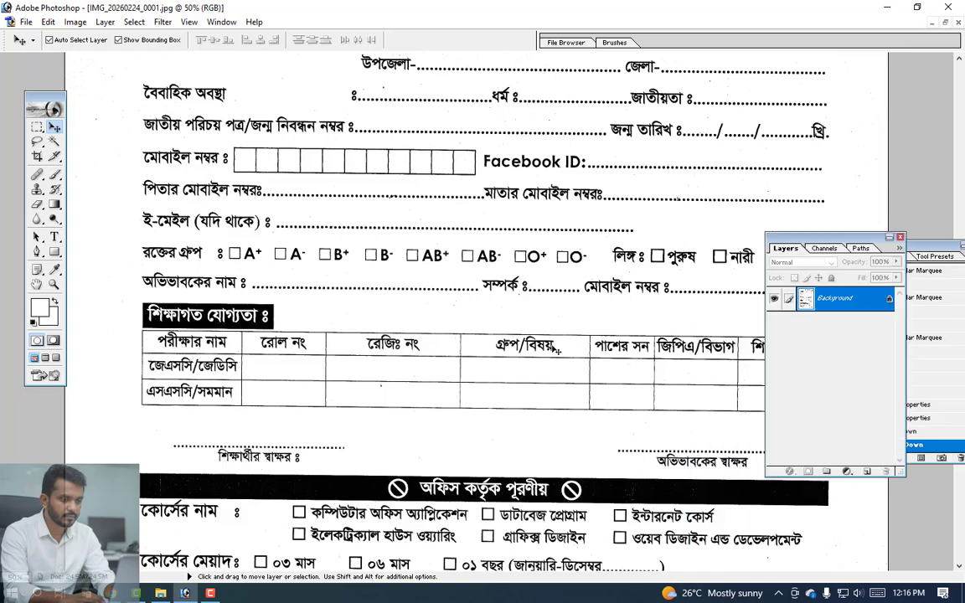
{"action": "key", "text": "ctrl+minus"}
{"action": "key", "text": "ctrl+minus"}
{"action": "key", "text": "ctrl+minus"}
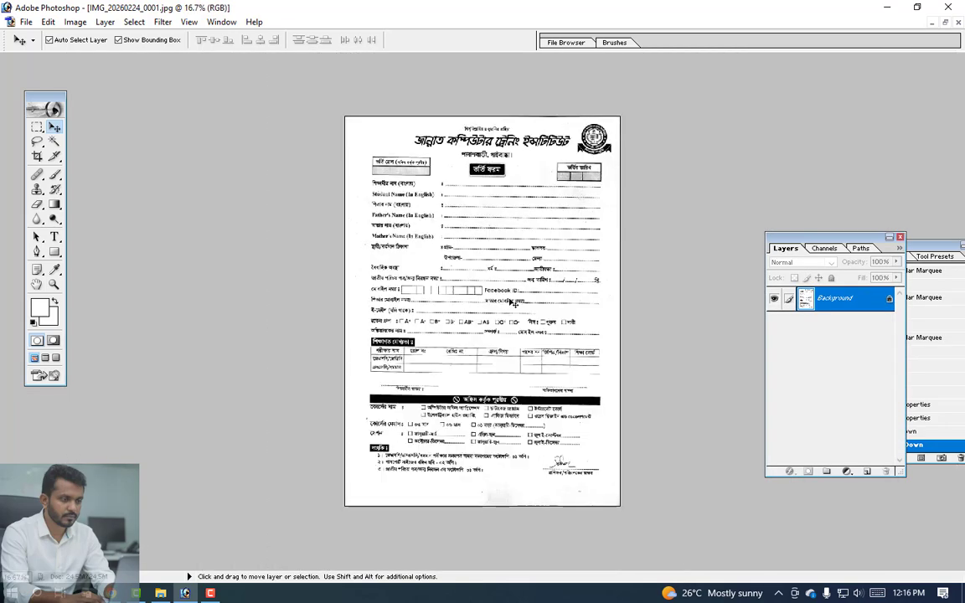
{"action": "key", "text": "ctrl+plus"}
{"action": "key", "text": "ctrl+minus"}
{"action": "key", "text": "ctrl+plus"}
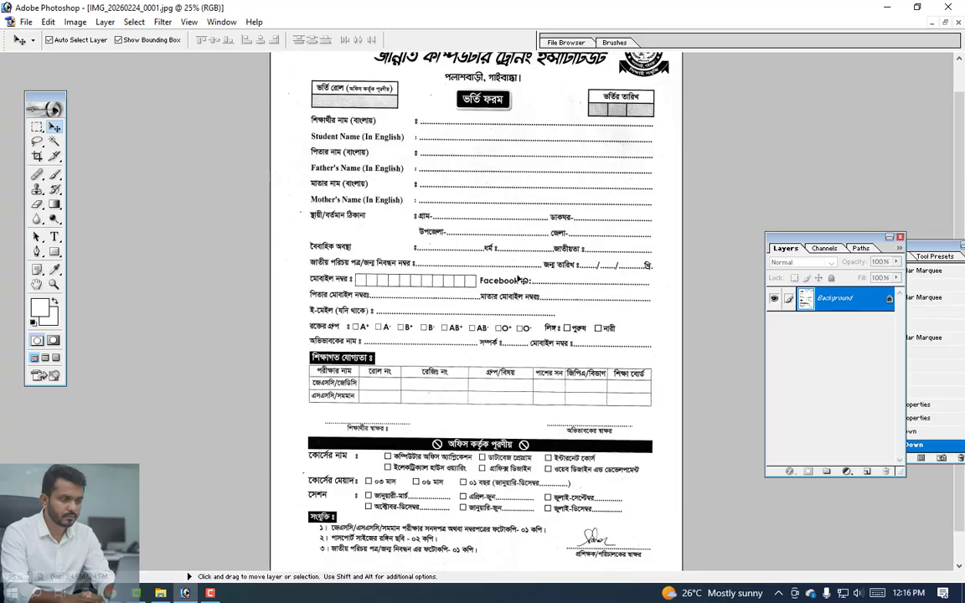
{"action": "key", "text": "ctrl+plus"}
{"action": "key", "text": "ctrl+plus"}
{"action": "key", "text": "ctrl+minus"}
{"action": "key", "text": "ctrl+minus"}
{"action": "key", "text": "ctrl+minus"}
{"action": "key", "text": "ctrl+plus"}
{"action": "key", "text": "ctrl+plus"}
{"action": "key", "text": "ctrl+minus"}
{"action": "key", "text": "ctrl+minus"}
{"action": "key", "text": "ctrl+minus"}
{"action": "key", "text": "ctrl+plus"}
{"action": "key", "text": "ctrl+plus"}
{"action": "key", "text": "ctrl+minus"}
{"action": "key", "text": "ctrl+minus"}
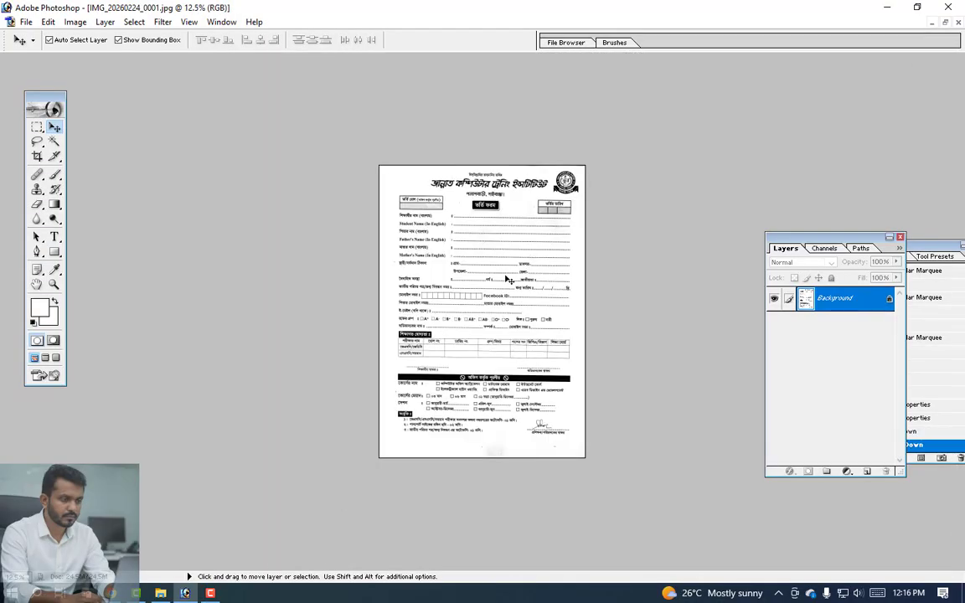
- Save the form to the Desktop as a JPEG named "add form" with quality 12 (Maximum) and the Baseline ("Standard") format option
{"action": "left_click", "coordinate": [26, 23]}
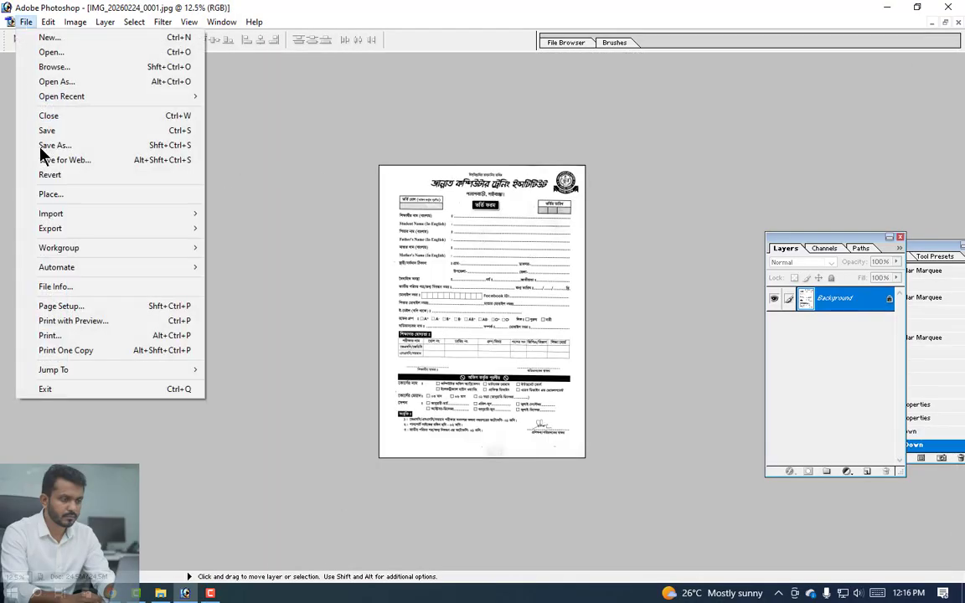
{"action": "left_click", "coordinate": [164, 155]}
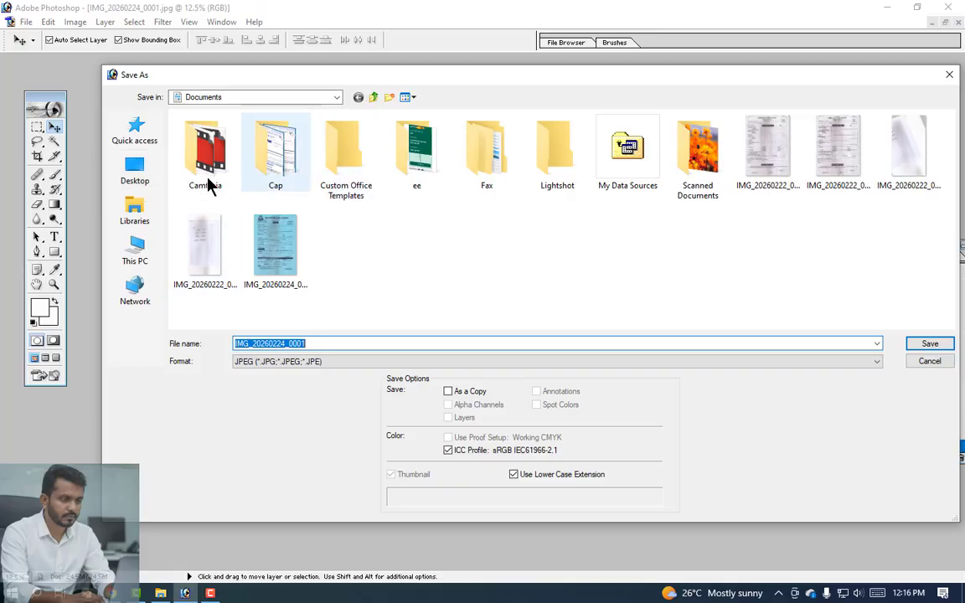
{"action": "left_click", "coordinate": [135, 176]}
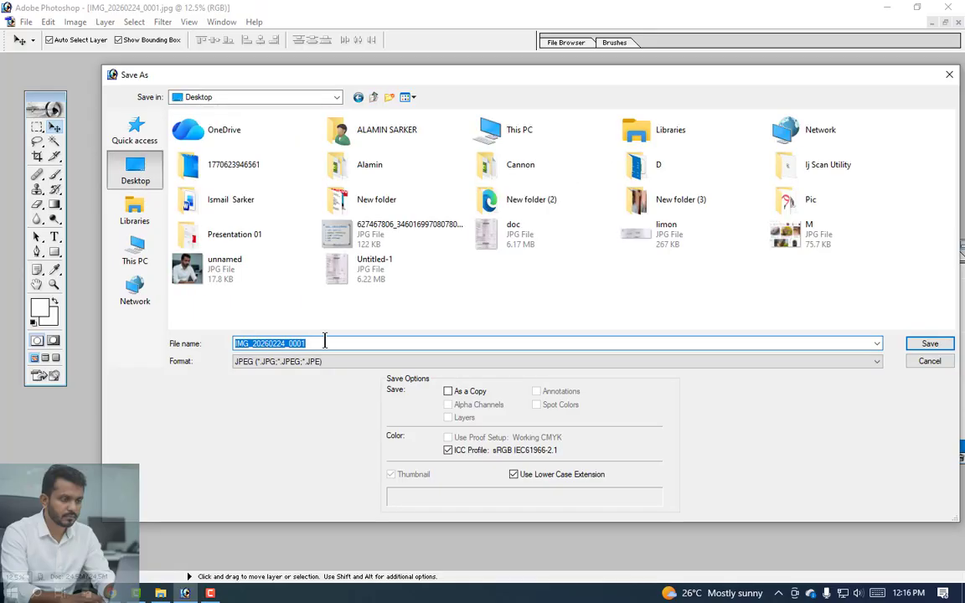
{"action": "type", "text": "add form"}
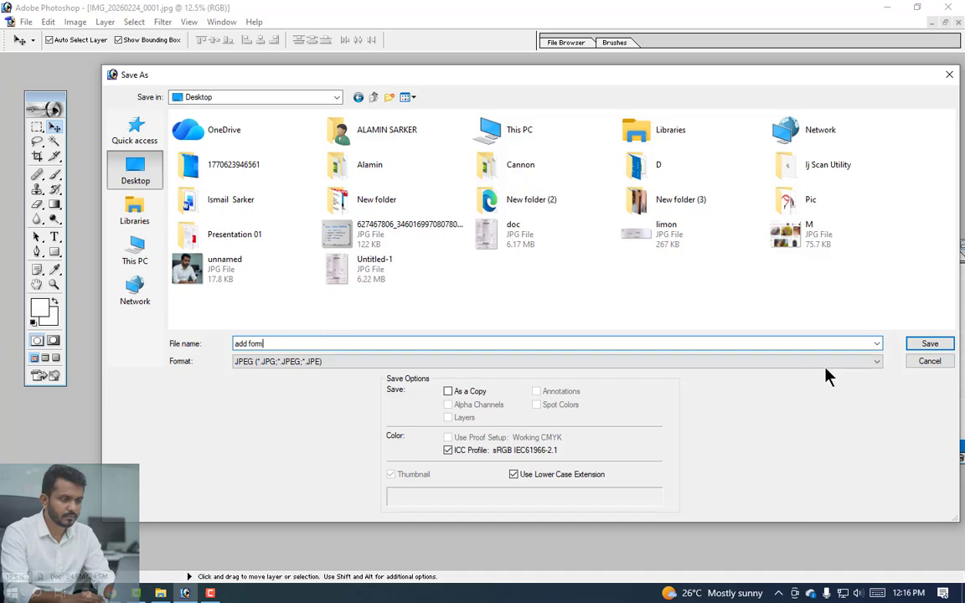
{"action": "left_click", "coordinate": [529, 362]}
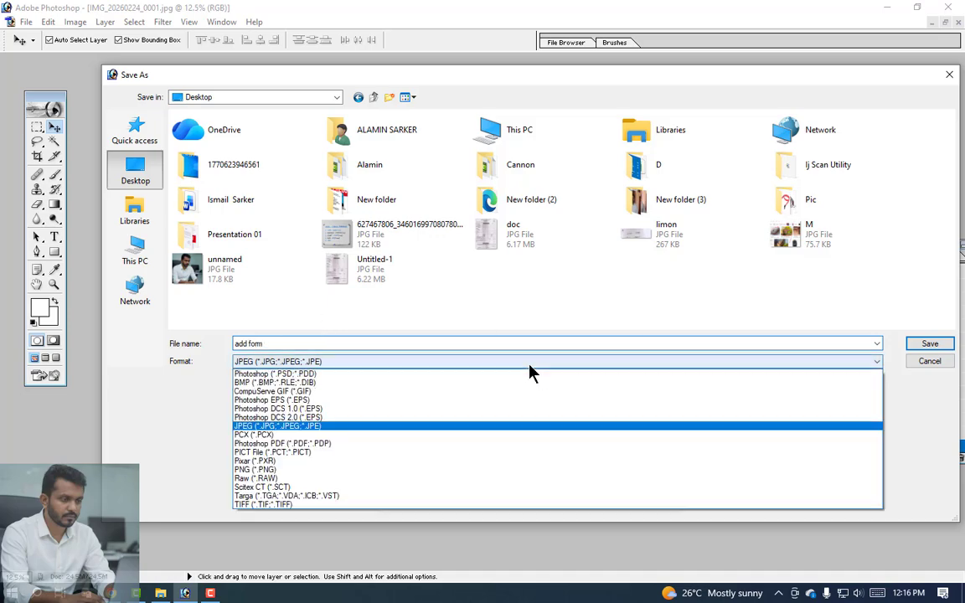
{"action": "left_click", "coordinate": [263, 428]}
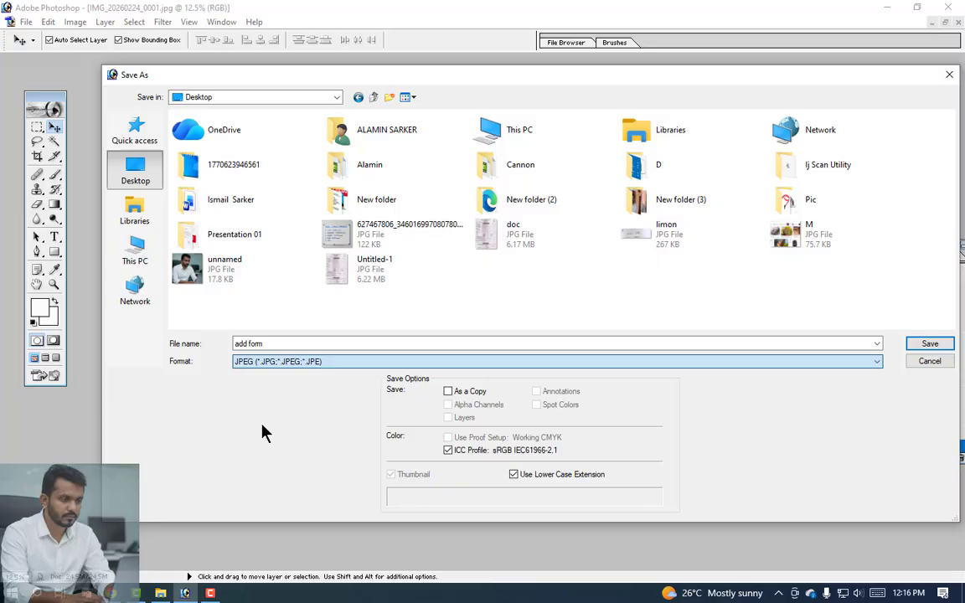
{"action": "left_click", "coordinate": [930, 343]}
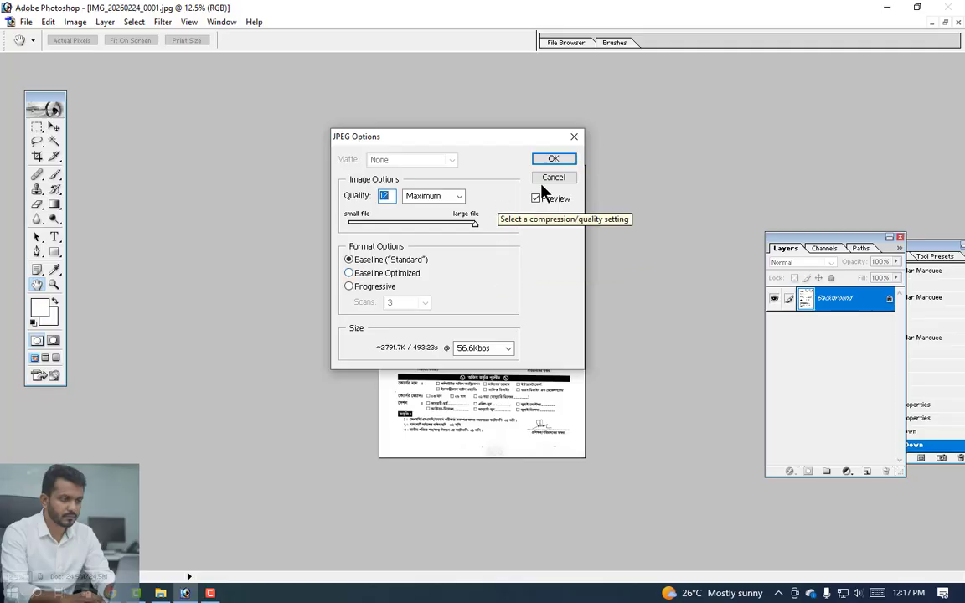
{"action": "left_click", "coordinate": [566, 167]}
{"action": "key", "text": "v"}
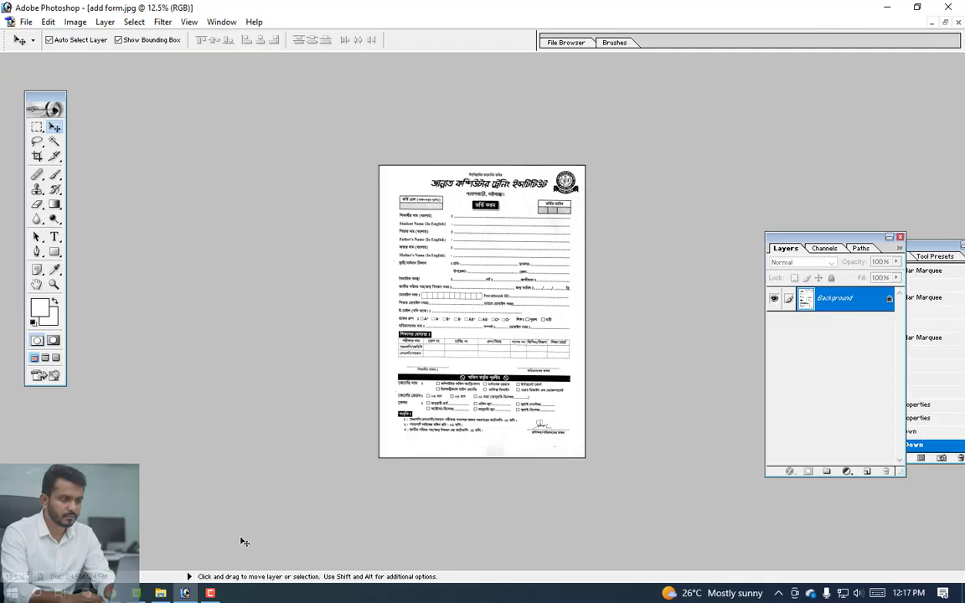
{"action": "left_click", "coordinate": [210, 593]}
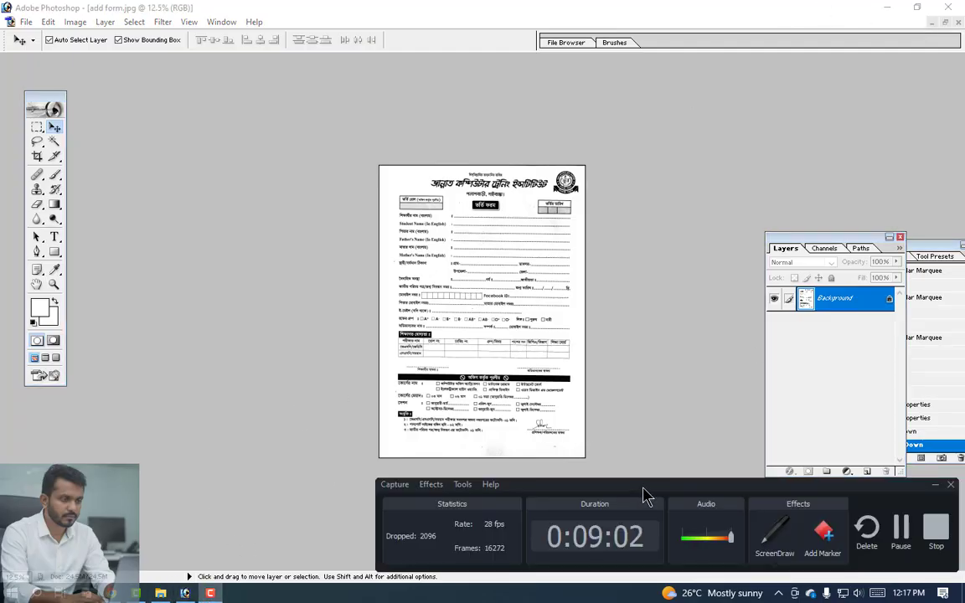